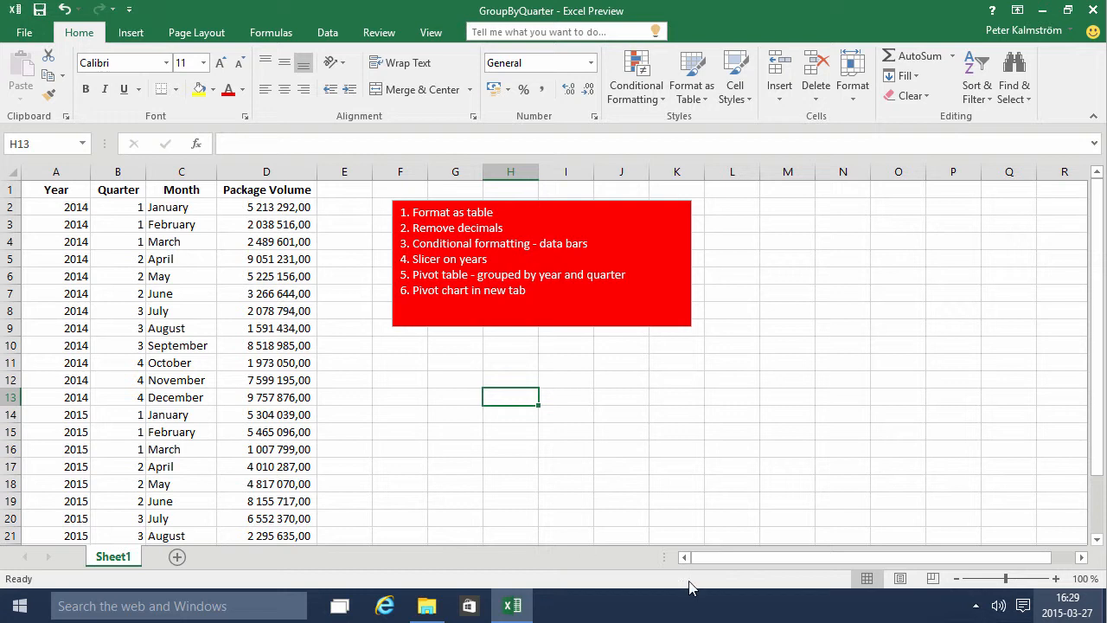
pyautogui.click(271, 368)
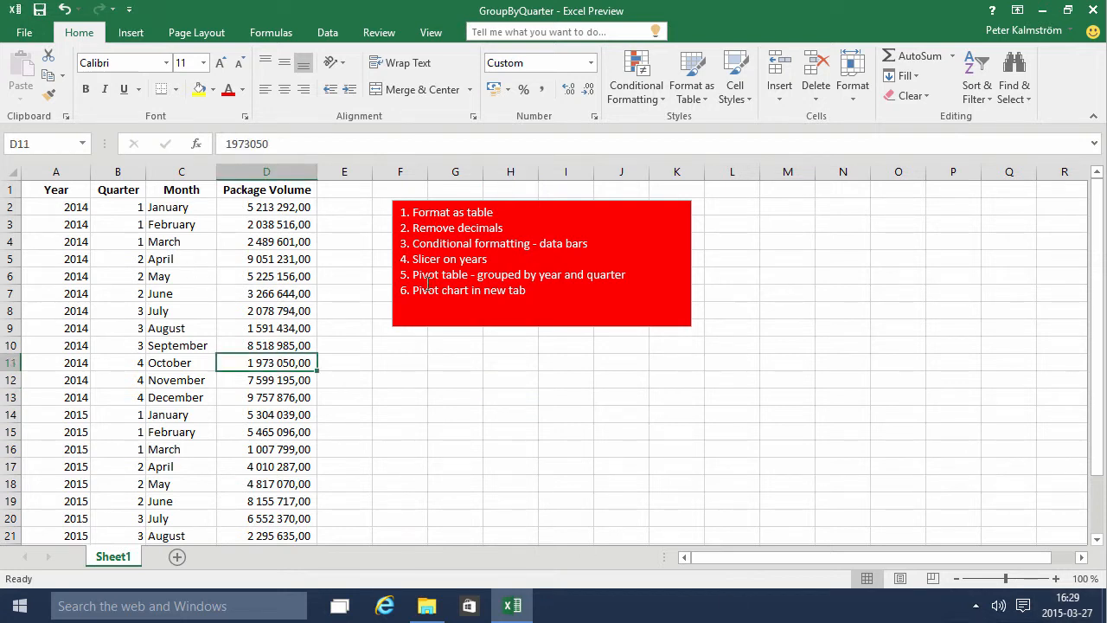
pyautogui.click(170, 245)
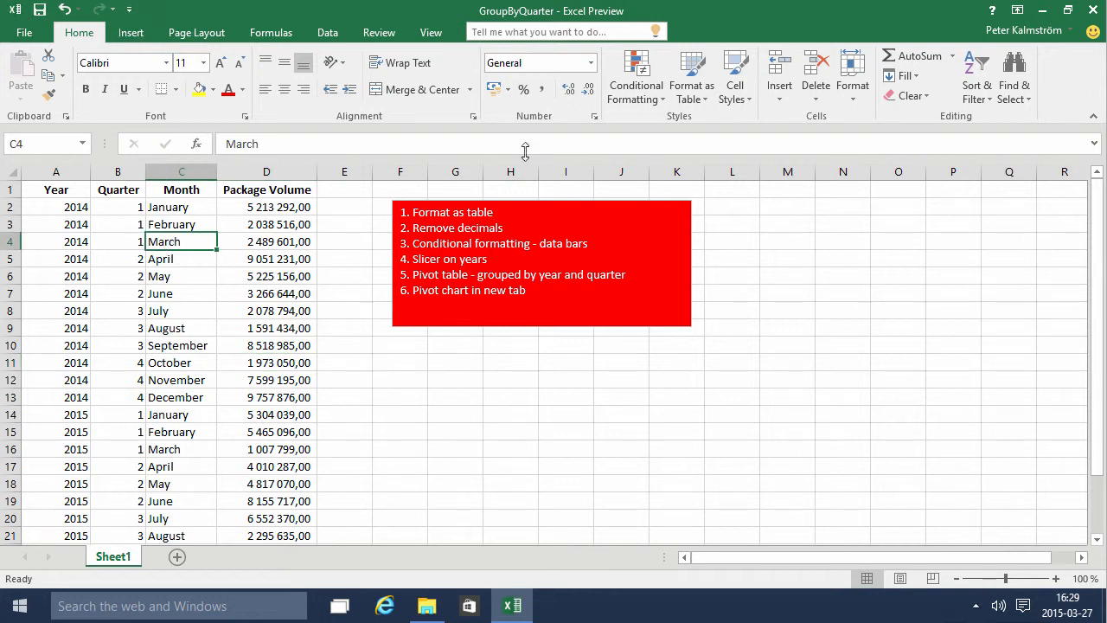
pyautogui.click(83, 227)
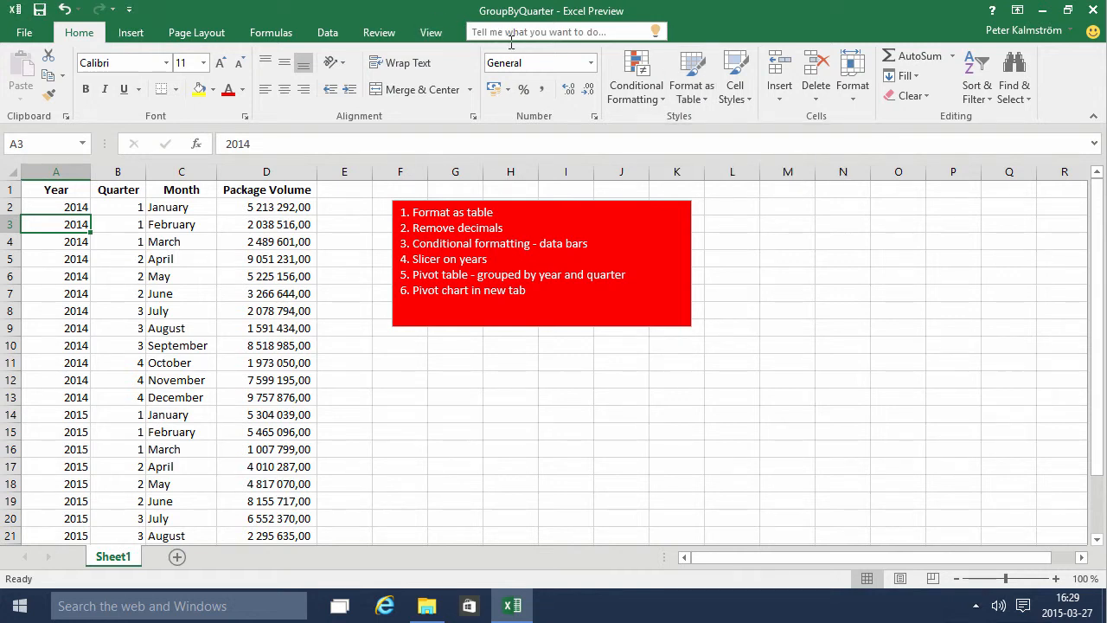
# Format the data range A1:D25 as a table with headers, using the Light table style with a solid blue header row.
pyautogui.click(188, 243)
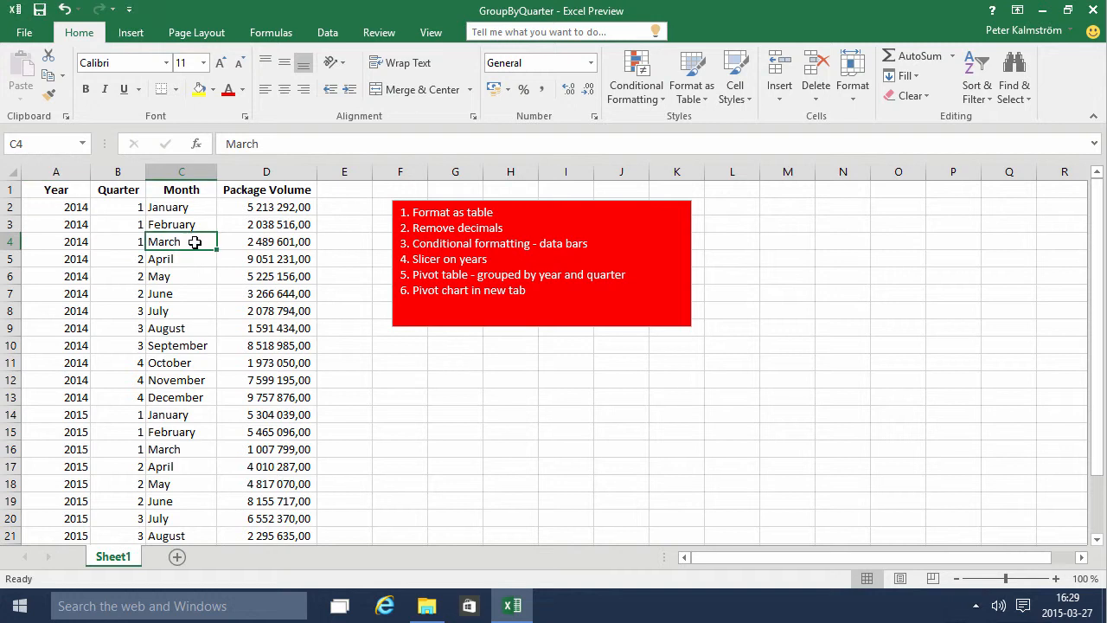
pyautogui.click(691, 85)
pyautogui.click(758, 194)
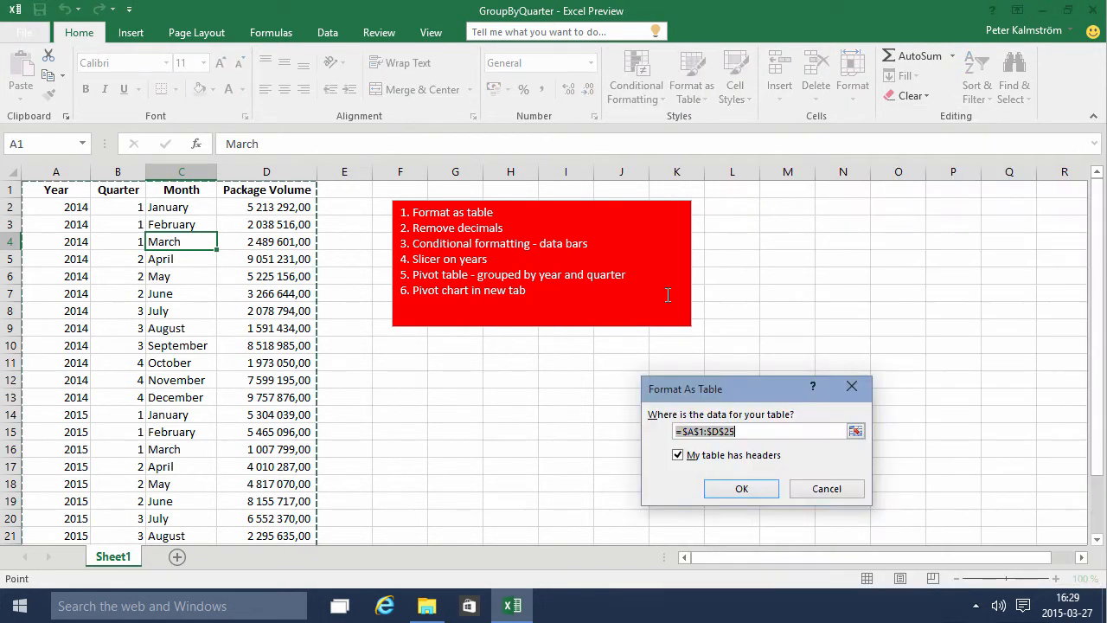
pyautogui.click(742, 489)
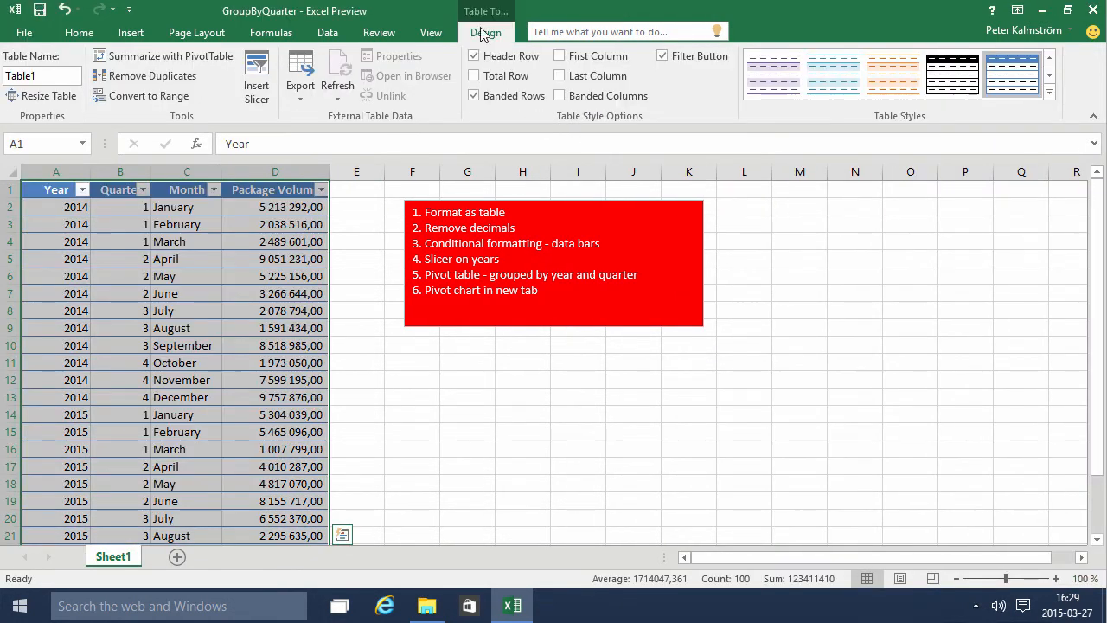
pyautogui.click(229, 273)
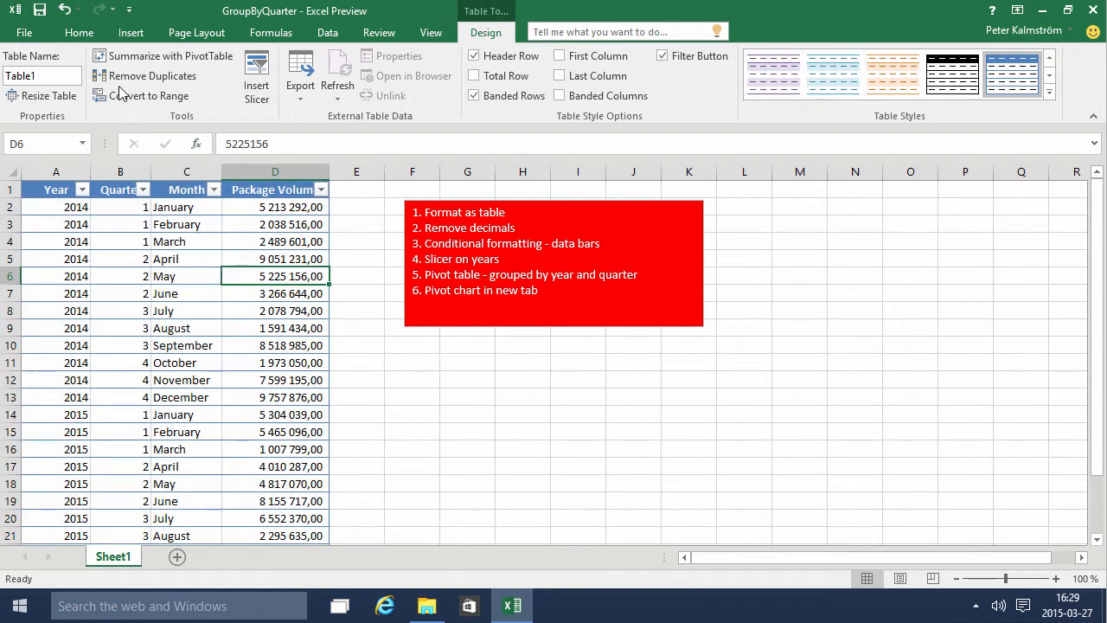
pyautogui.click(90, 36)
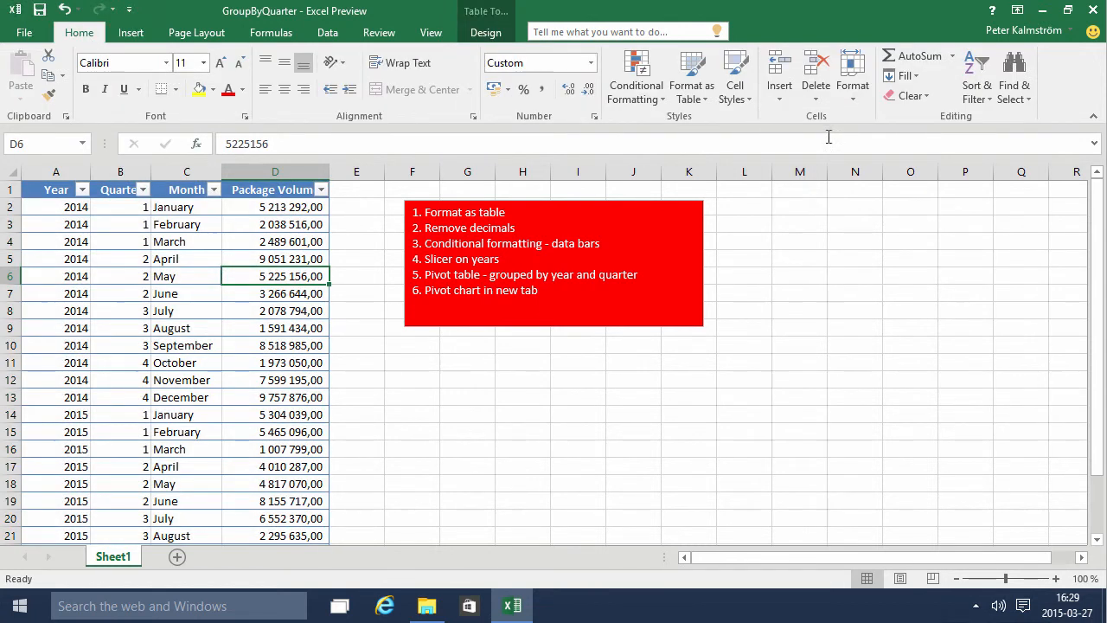
pyautogui.click(705, 95)
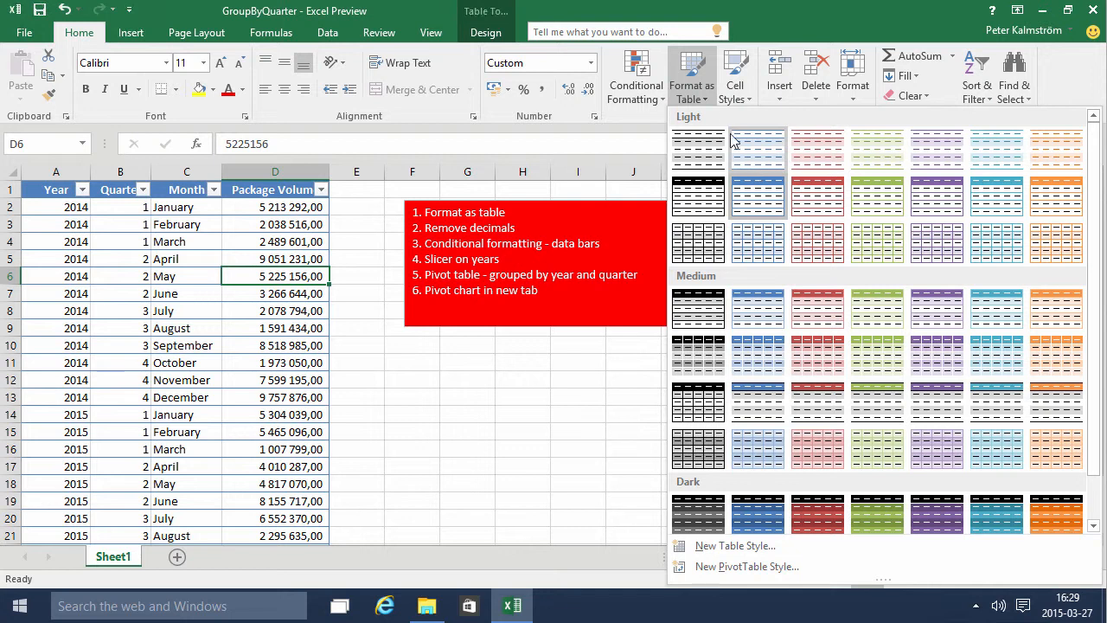
pyautogui.click(707, 70)
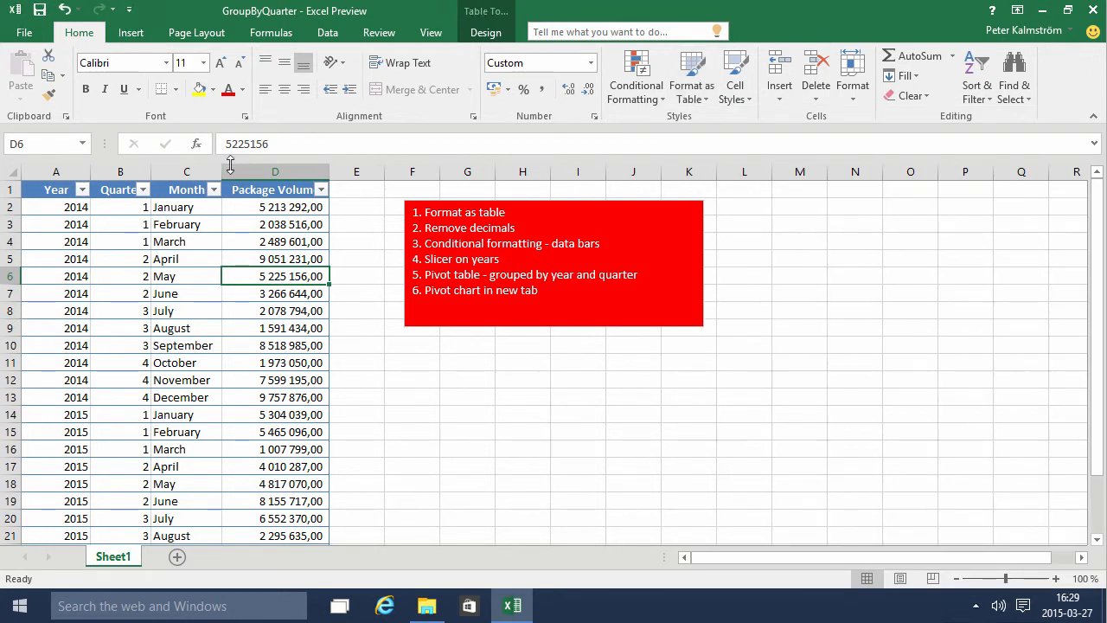
pyautogui.click(201, 246)
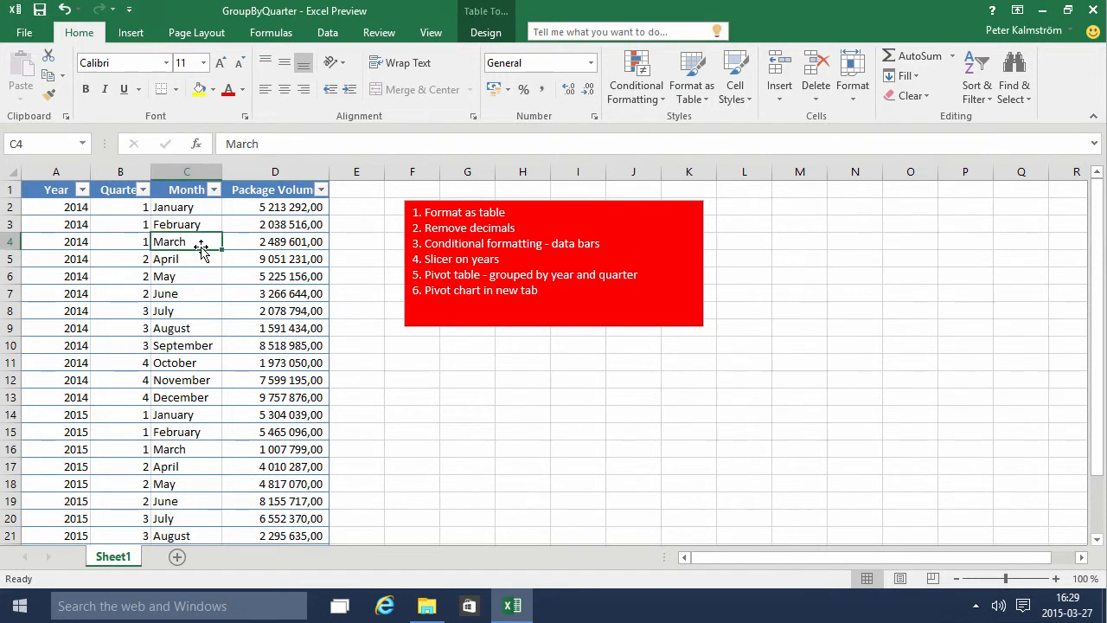
# Remove both decimals from the Package Volume values in D2:D25.
pyautogui.click(288, 172)
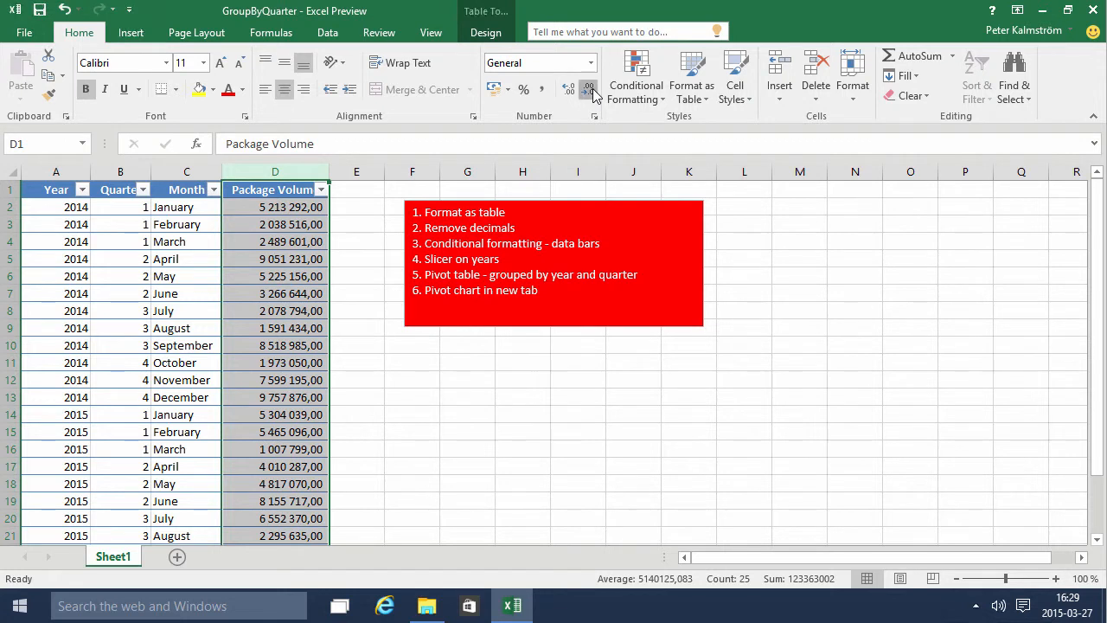
pyautogui.click(309, 205)
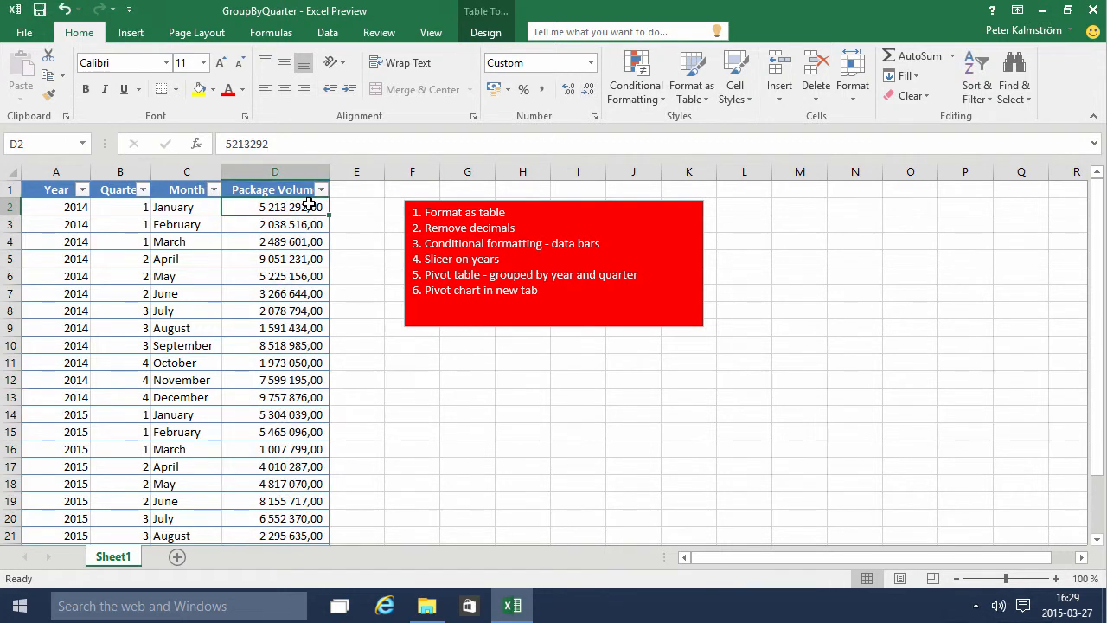
pyautogui.hotkey('ctrl', 'shift', 'Down')
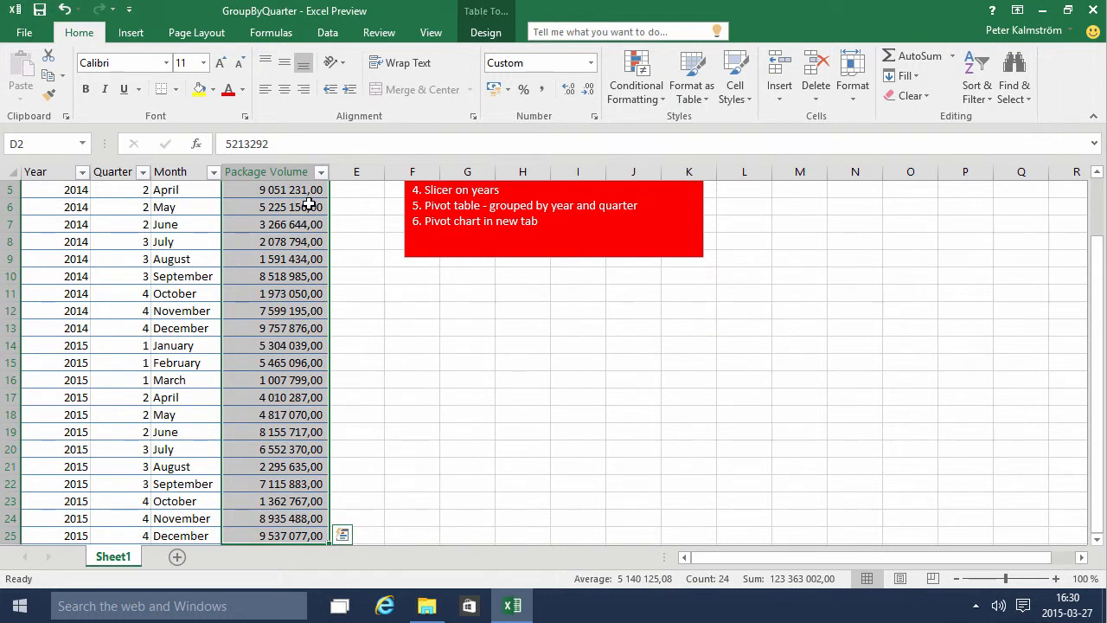
pyautogui.hotkey('ctrl', 'Up')
pyautogui.press('Down')
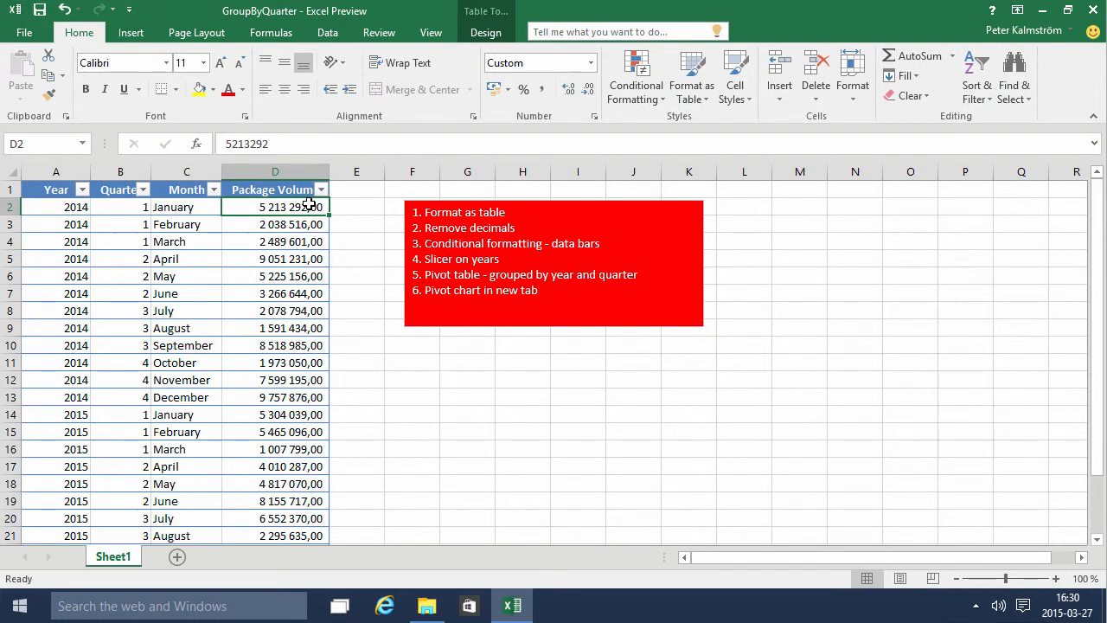
pyautogui.hotkey('ctrl', 'shift', 'Down')
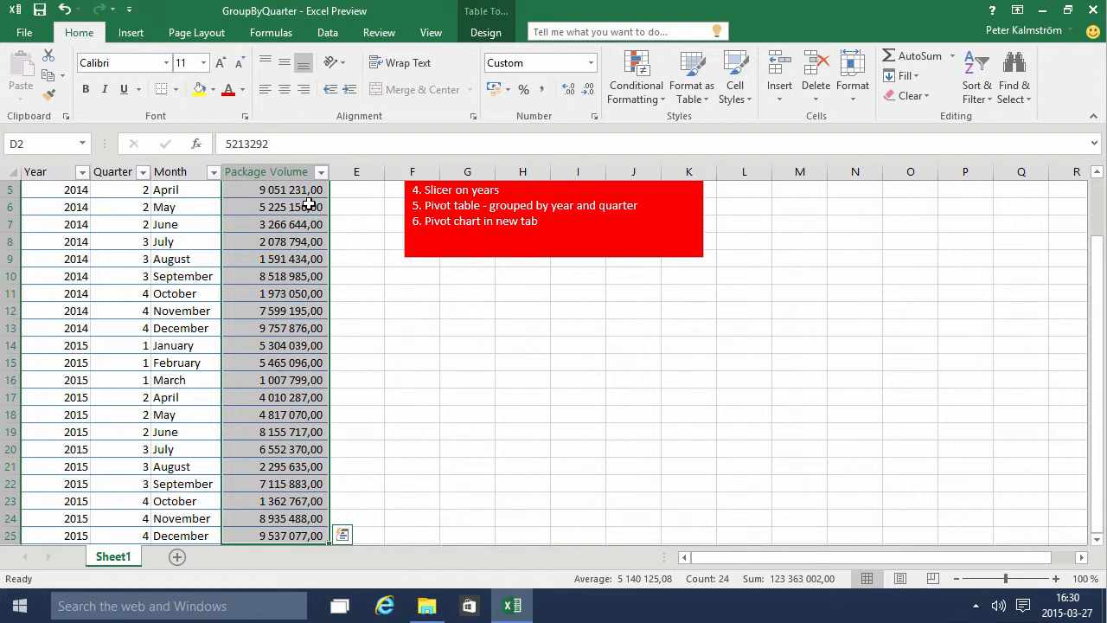
pyautogui.click(587, 89)
pyautogui.click(587, 90)
pyautogui.click(263, 247)
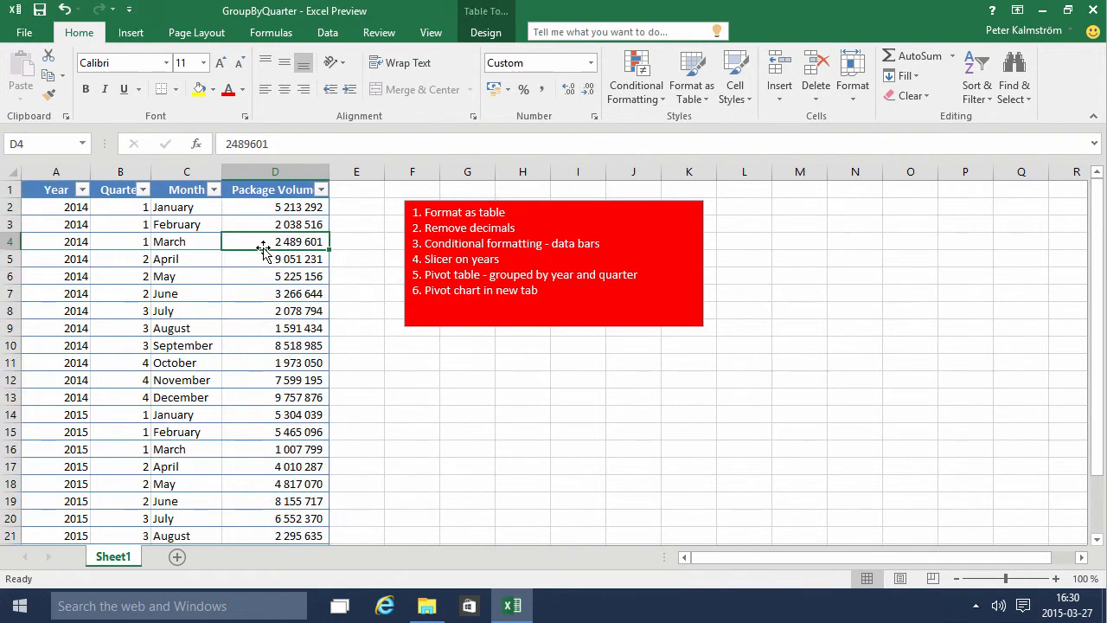
pyautogui.hotkey('ctrl', 'Home')
pyautogui.click(253, 275)
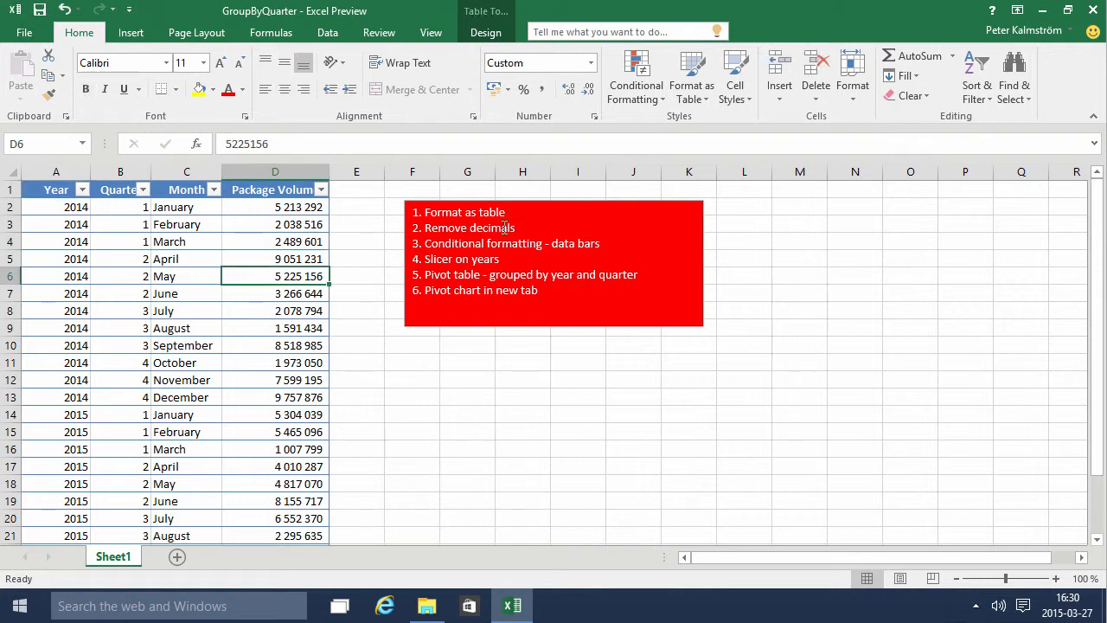
# Apply orange gradient-fill data bars to the Package Volume values in D2:D25 with conditional formatting.
pyautogui.click(273, 208)
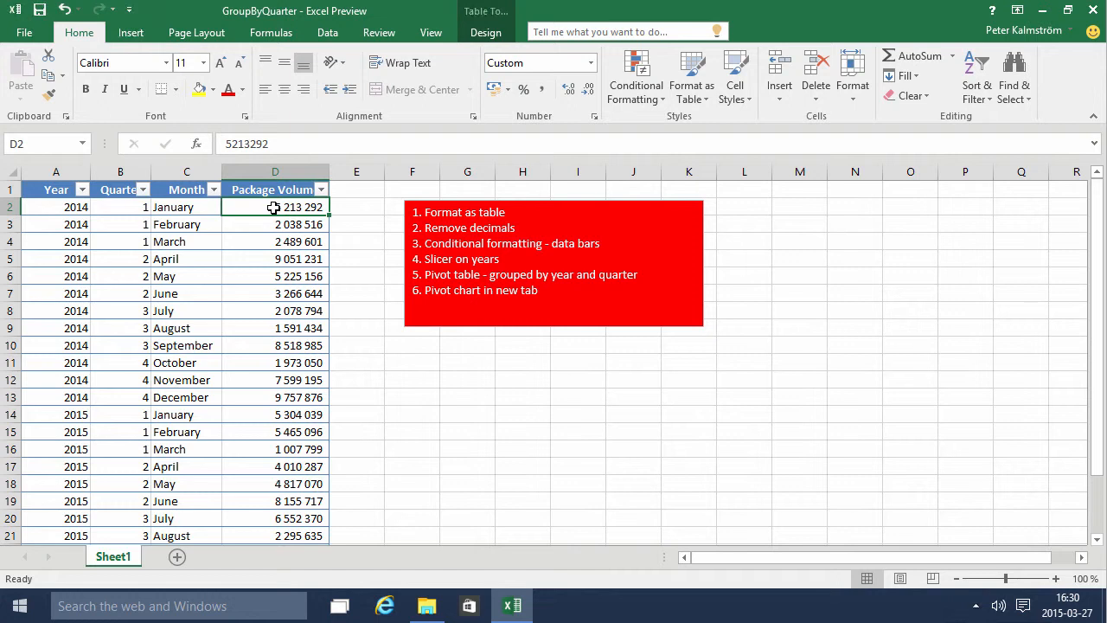
pyautogui.hotkey('ctrl', 'shift', 'Down')
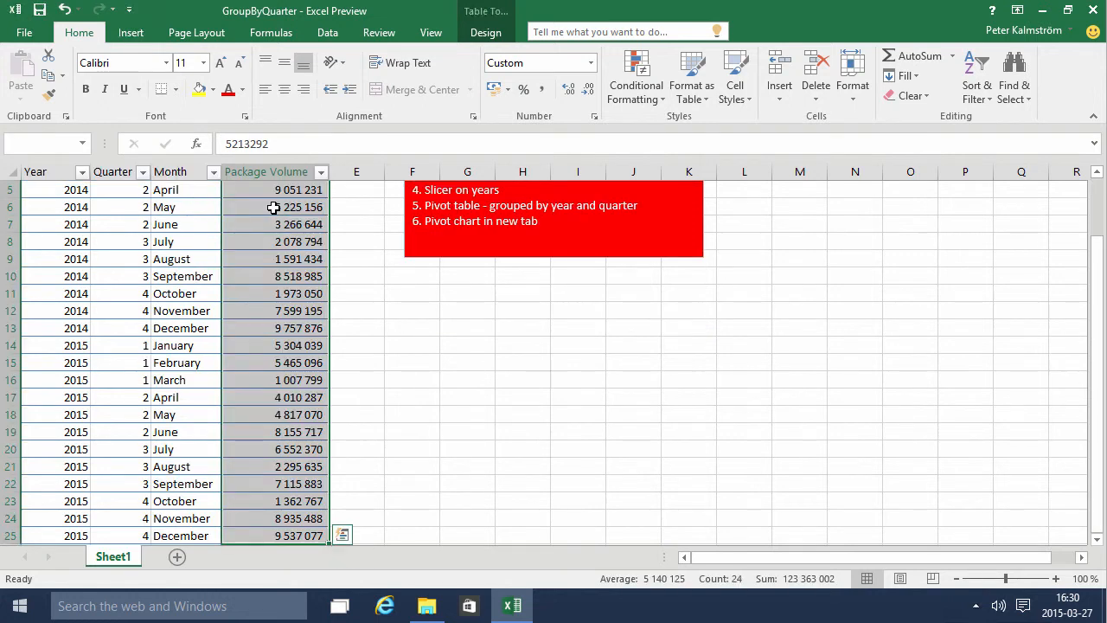
pyautogui.click(653, 100)
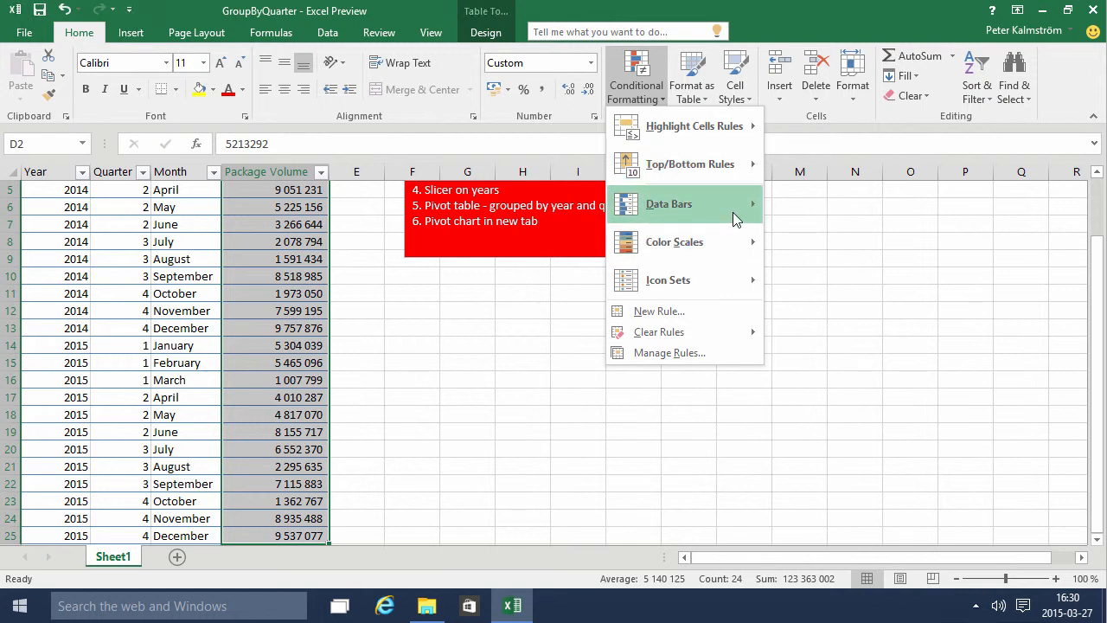
pyautogui.moveTo(744, 217)
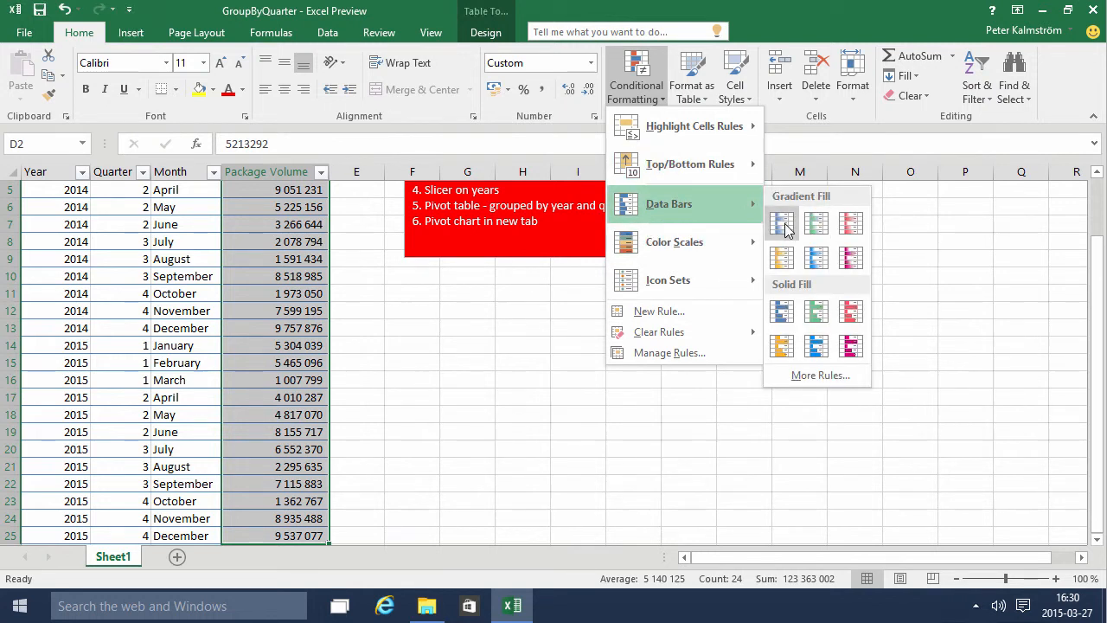
pyautogui.click(786, 262)
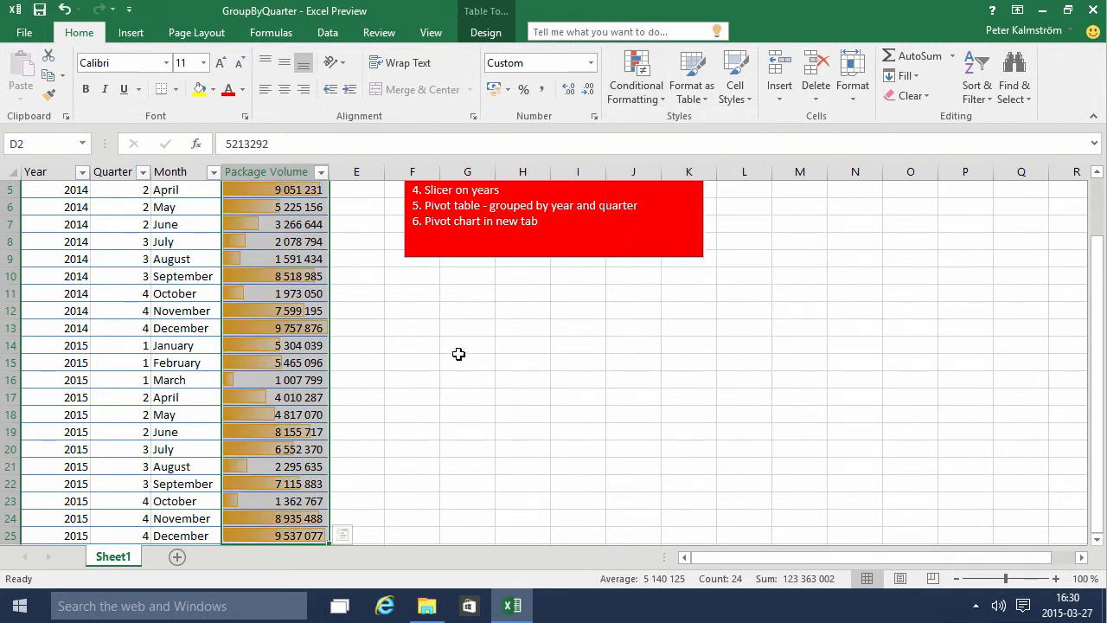
pyautogui.click(455, 358)
# Examine the data bars along the whole Package Volume column, comparing high and low months in 2014 and 2015.
pyautogui.scroll(-1, 380, 319)
pyautogui.scroll(3, 370, 321)
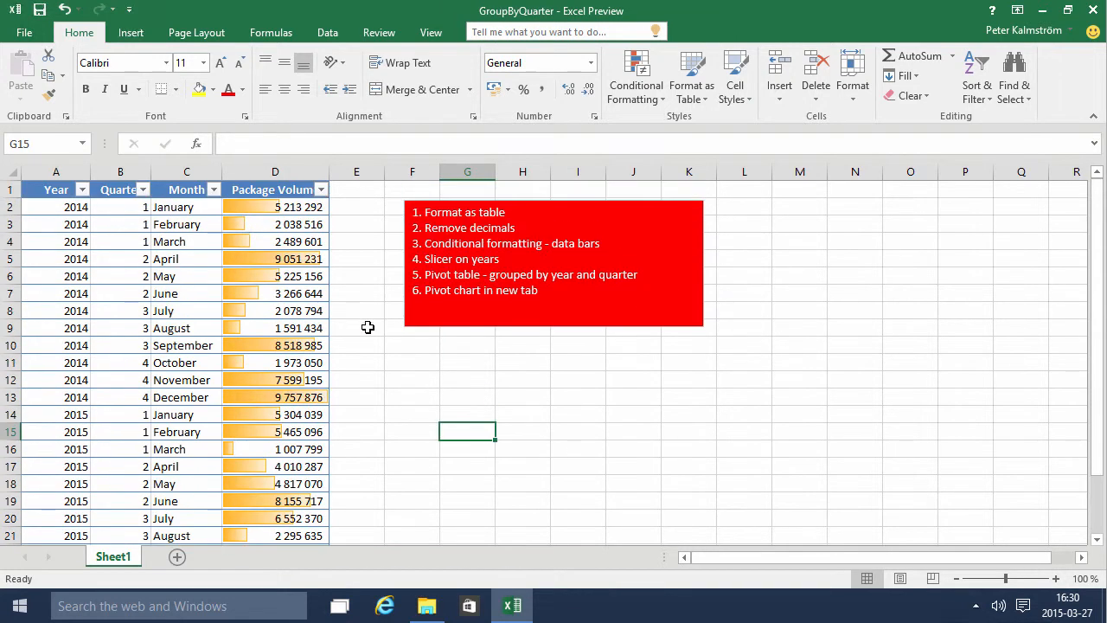
pyautogui.scroll(-3, 367, 327)
pyautogui.scroll(3, 367, 327)
pyautogui.click(290, 263)
pyautogui.click(291, 296)
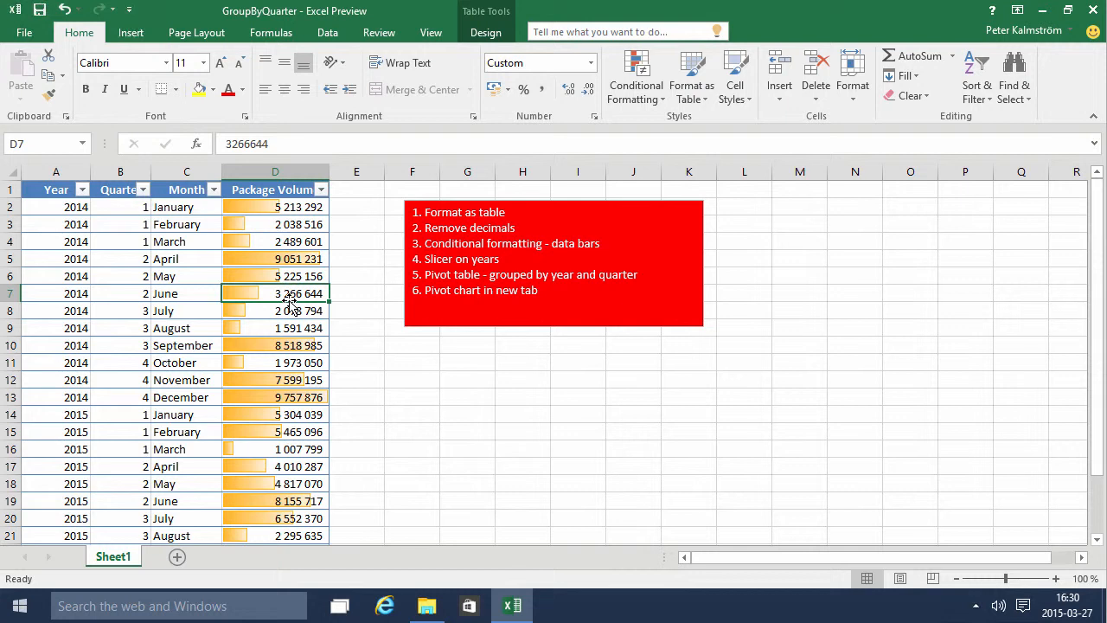
pyautogui.scroll(-3, 284, 329)
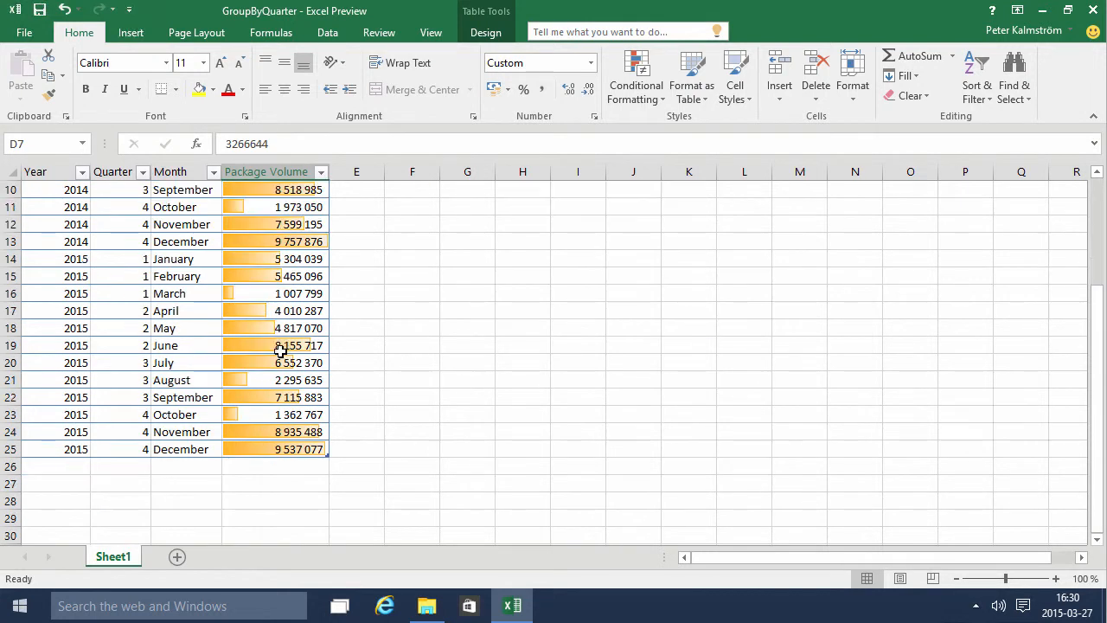
pyautogui.click(270, 240)
pyautogui.click(268, 436)
pyautogui.scroll(3, 260, 446)
pyautogui.click(249, 277)
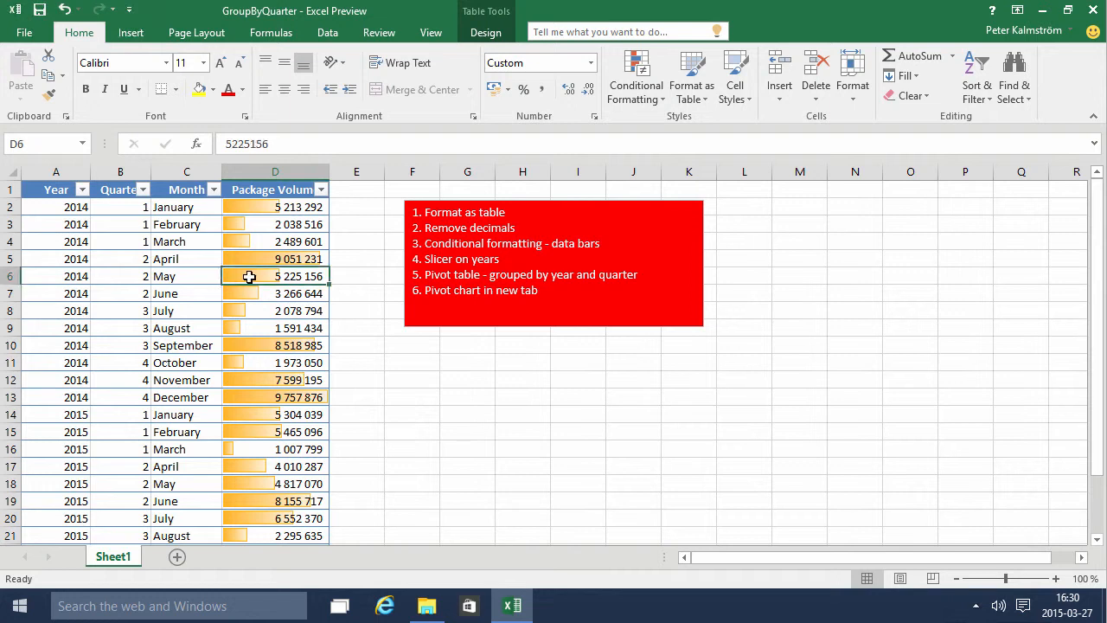
# Insert a slicer on the Year field of the table.
pyautogui.click(263, 256)
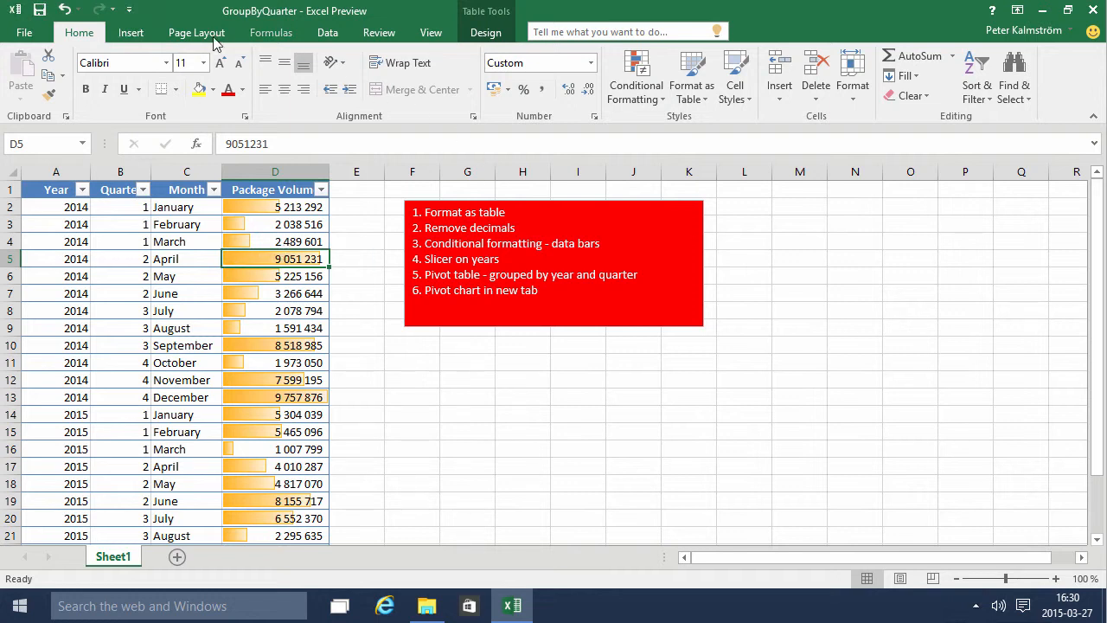
pyautogui.click(132, 35)
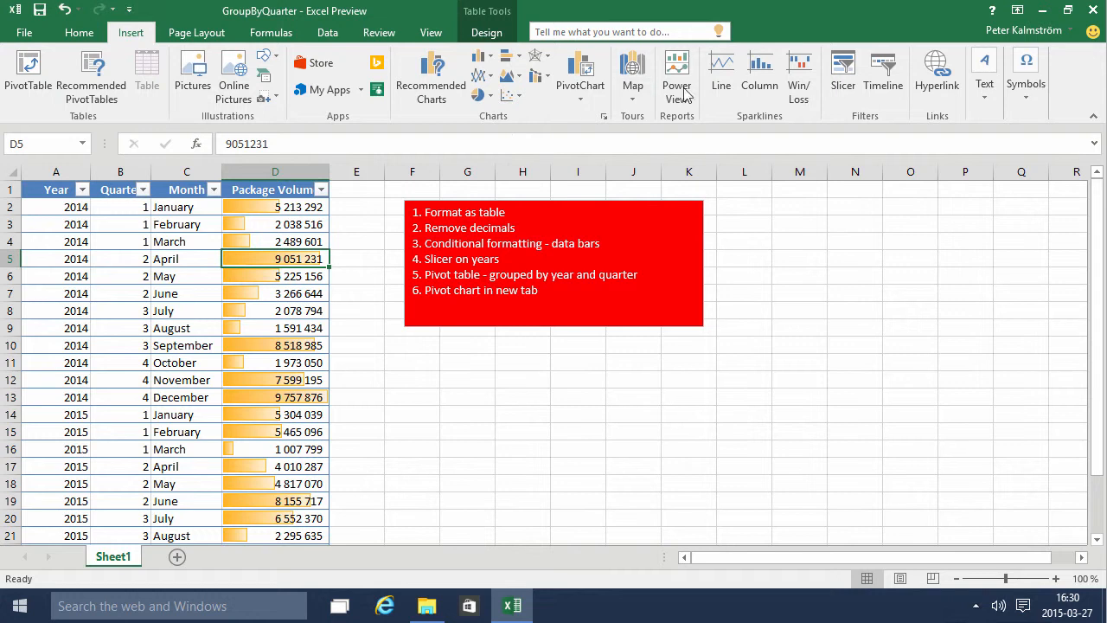
pyautogui.click(843, 73)
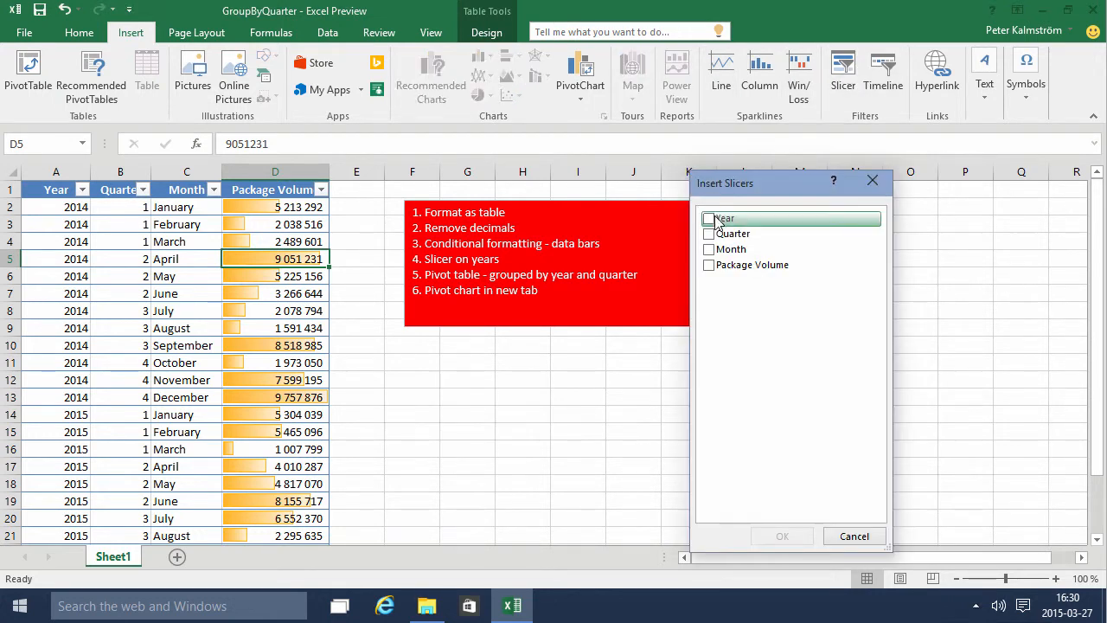
pyautogui.click(716, 221)
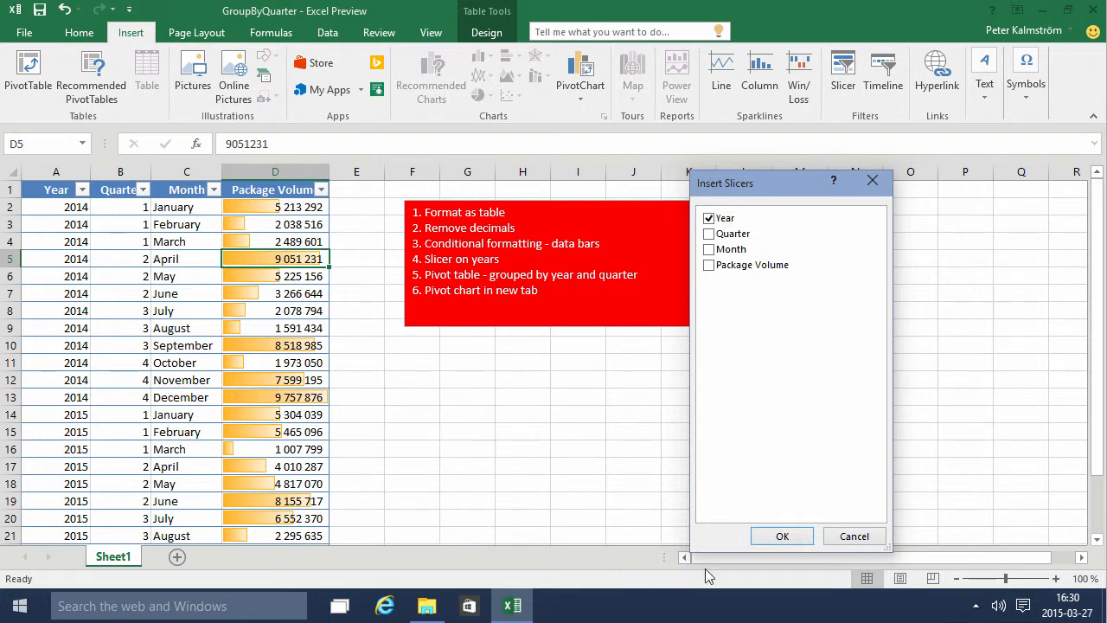
pyautogui.click(782, 533)
# Shorten the Year slicer to about 2.65 cm high and place it just below the red instruction box.
pyautogui.moveTo(534, 271); pyautogui.dragTo(762, 257)
pyautogui.moveTo(865, 478); pyautogui.dragTo(861, 344)
pyautogui.moveTo(749, 264); pyautogui.dragTo(433, 354)
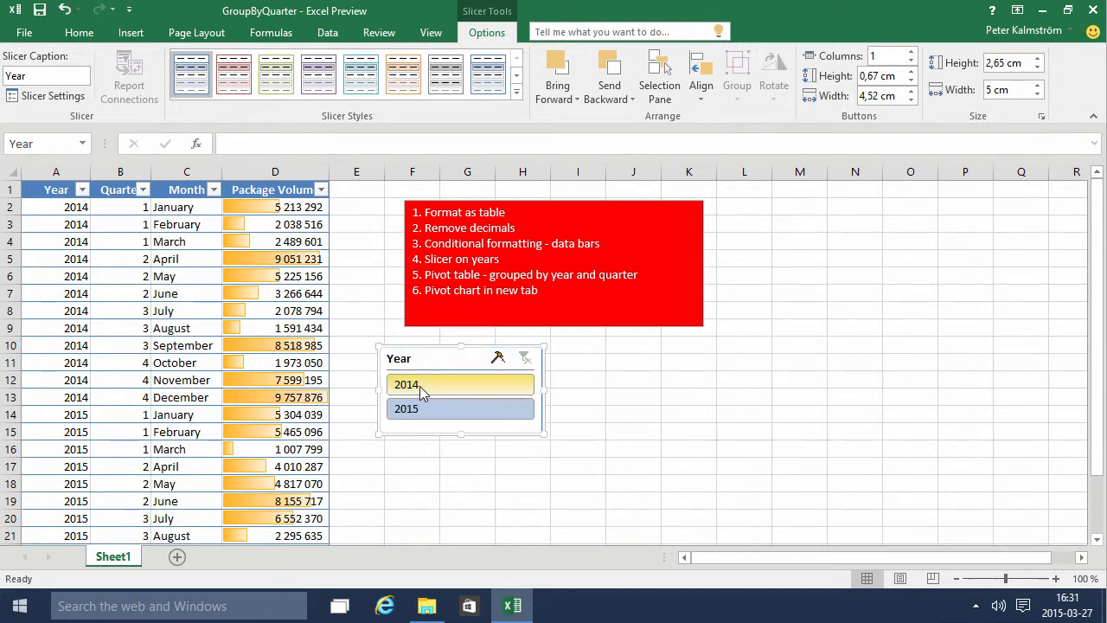
# Filter the table alternately by 2014 and 2015 with the Year slicer, then clear its filter.
pyautogui.click(419, 386)
pyautogui.click(425, 408)
pyautogui.click(430, 389)
pyautogui.click(432, 409)
pyautogui.click(437, 383)
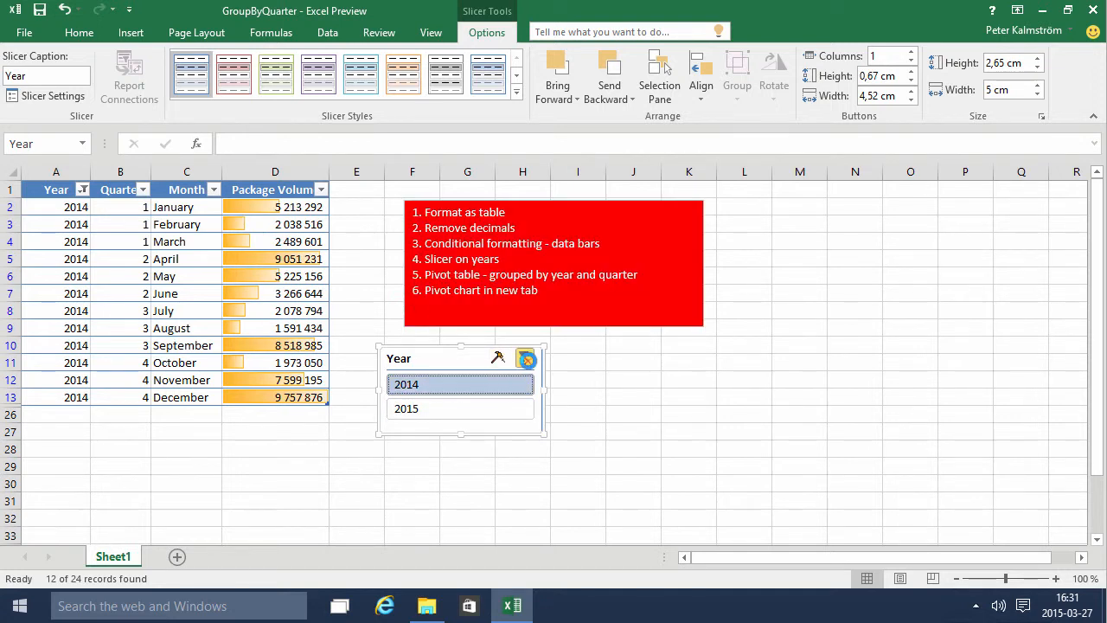
pyautogui.click(527, 360)
# Summarize the package volume table with a PivotTable placed on a new worksheet.
pyautogui.click(130, 33)
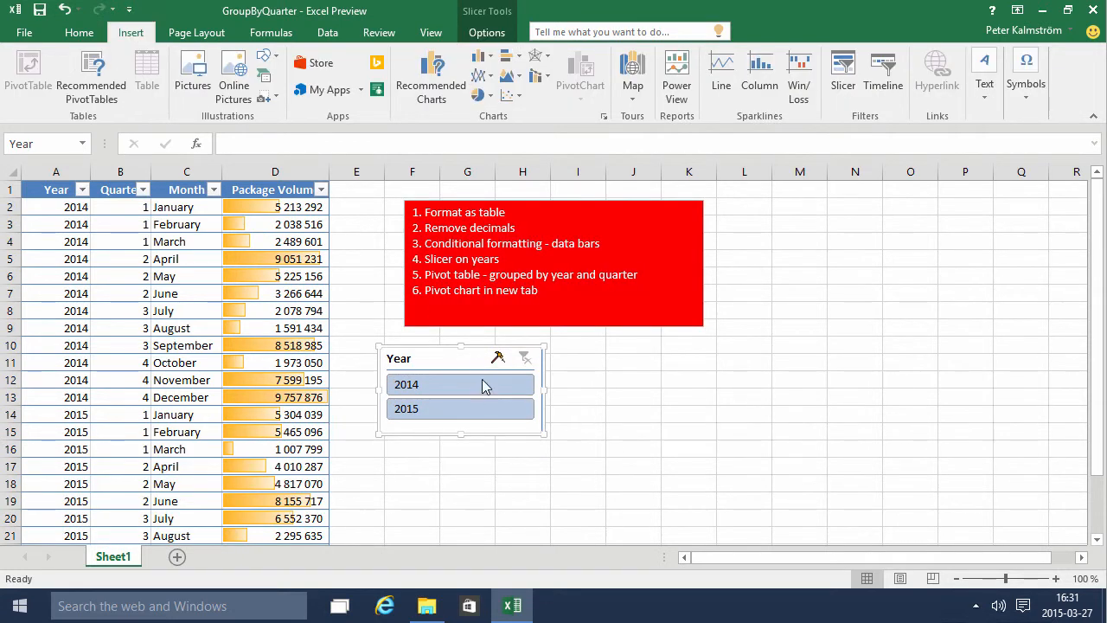
pyautogui.click(441, 283)
pyautogui.click(261, 291)
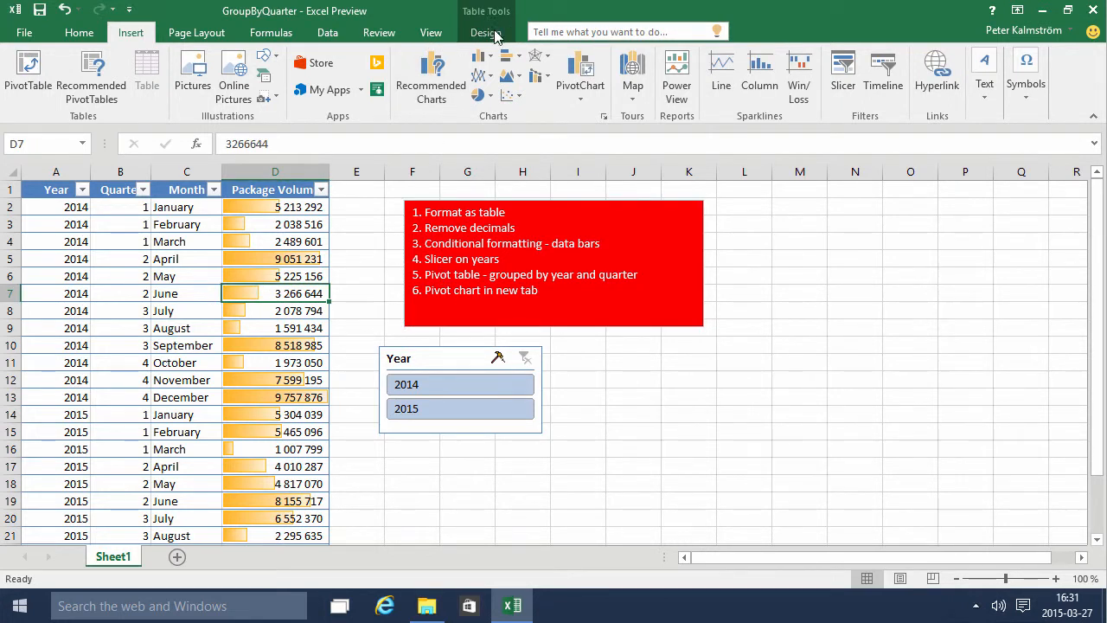
pyautogui.click(486, 33)
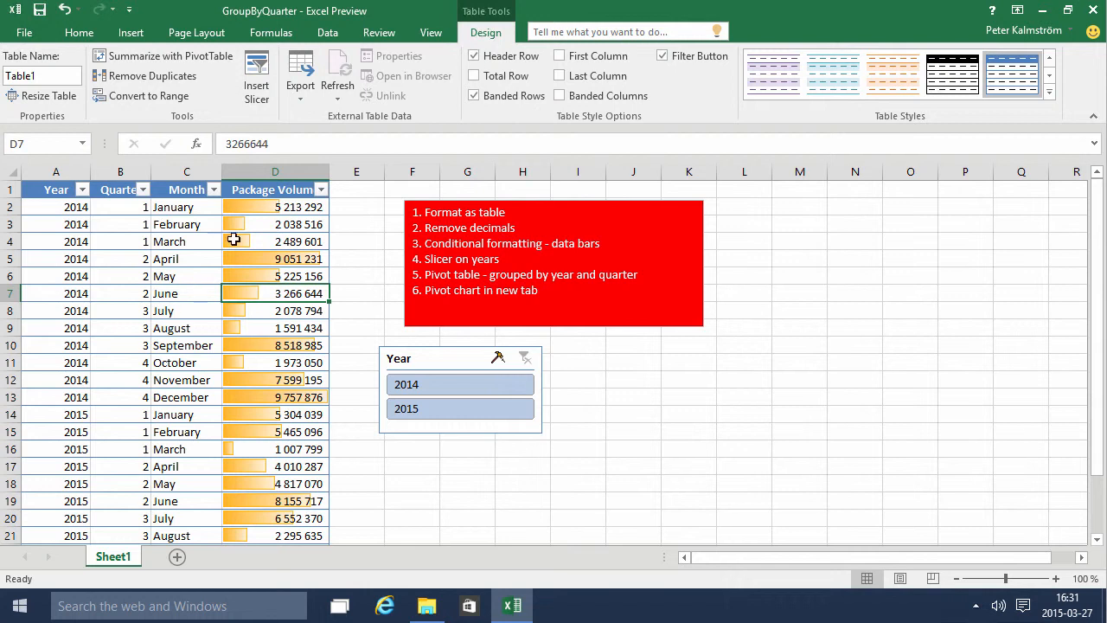
pyautogui.click(154, 64)
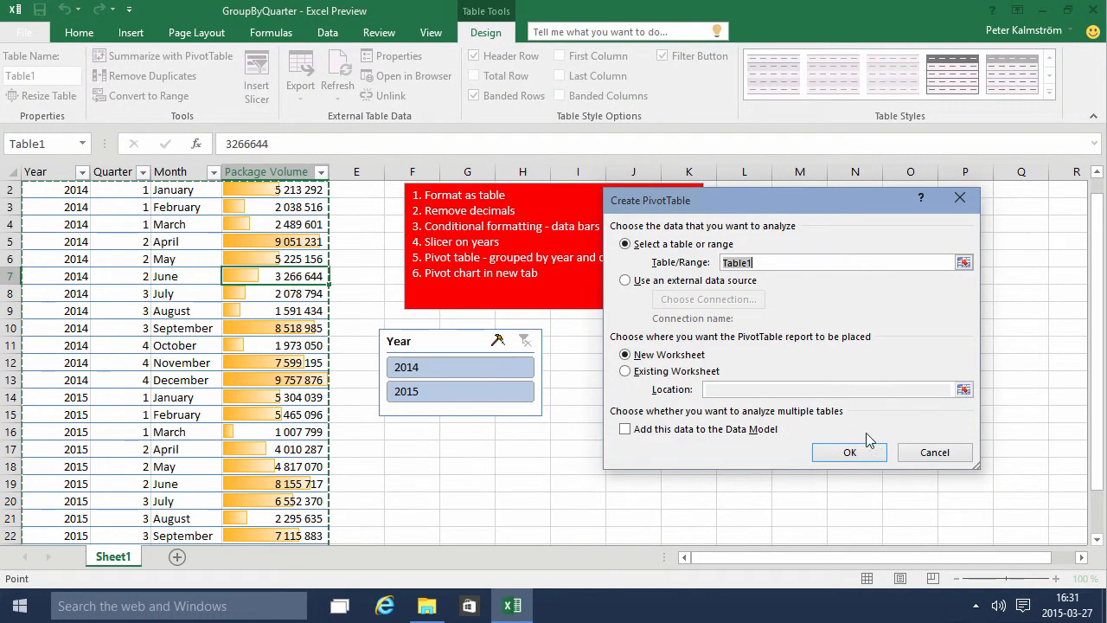
pyautogui.click(849, 452)
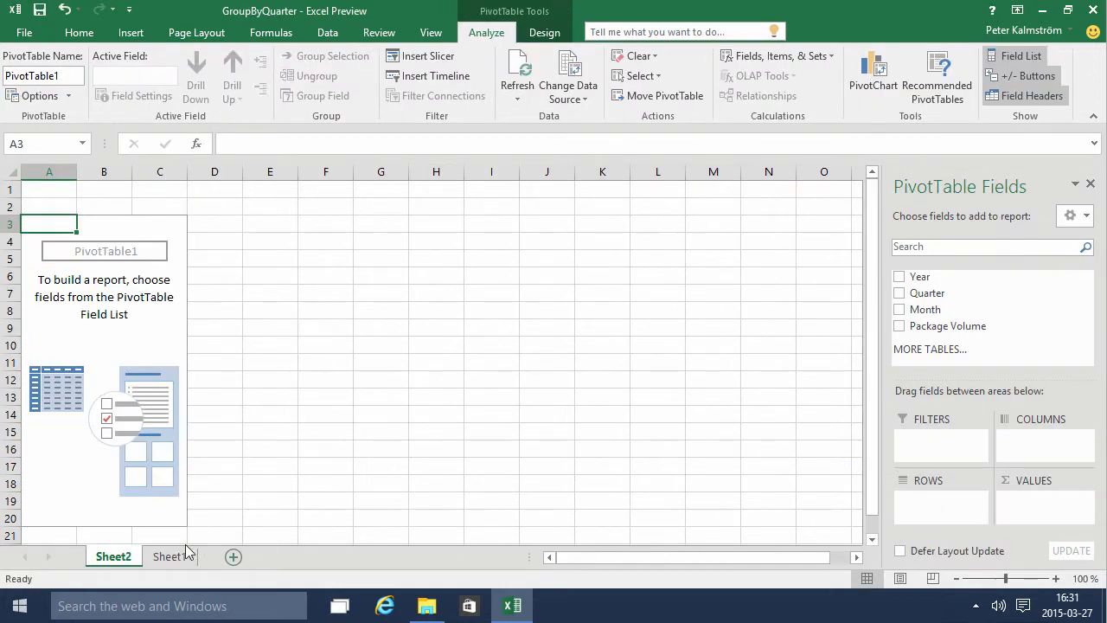
# Add Package Volume to the pivot table's values and group the rows by Year with Quarter nested beneath it.
pyautogui.moveTo(916, 326); pyautogui.dragTo(1058, 503)
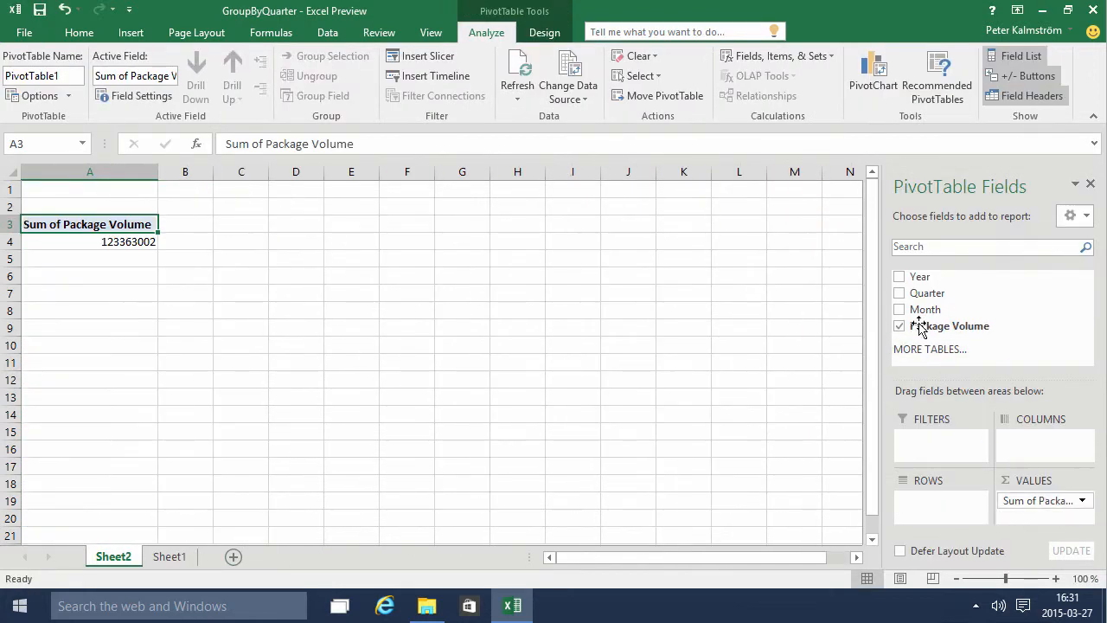
pyautogui.moveTo(909, 294); pyautogui.dragTo(933, 505)
pyautogui.moveTo(915, 277); pyautogui.dragTo(931, 497)
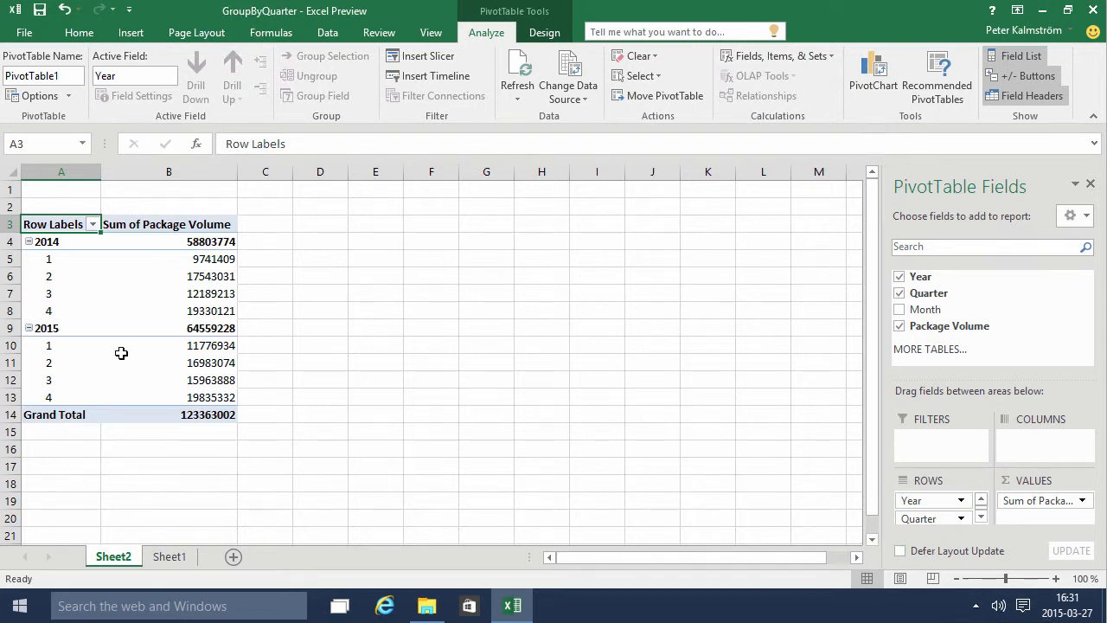
# Format all Sum of Package Volume figures, including the grand total, with thousands separators and no decimals.
pyautogui.moveTo(214, 242); pyautogui.dragTo(224, 406)
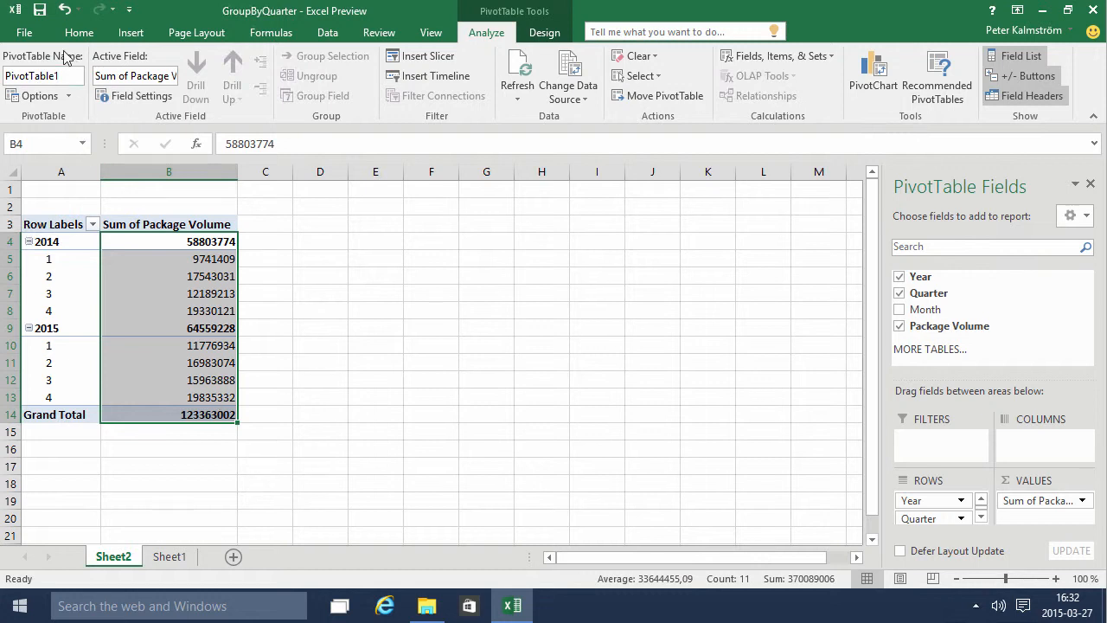
pyautogui.click(78, 35)
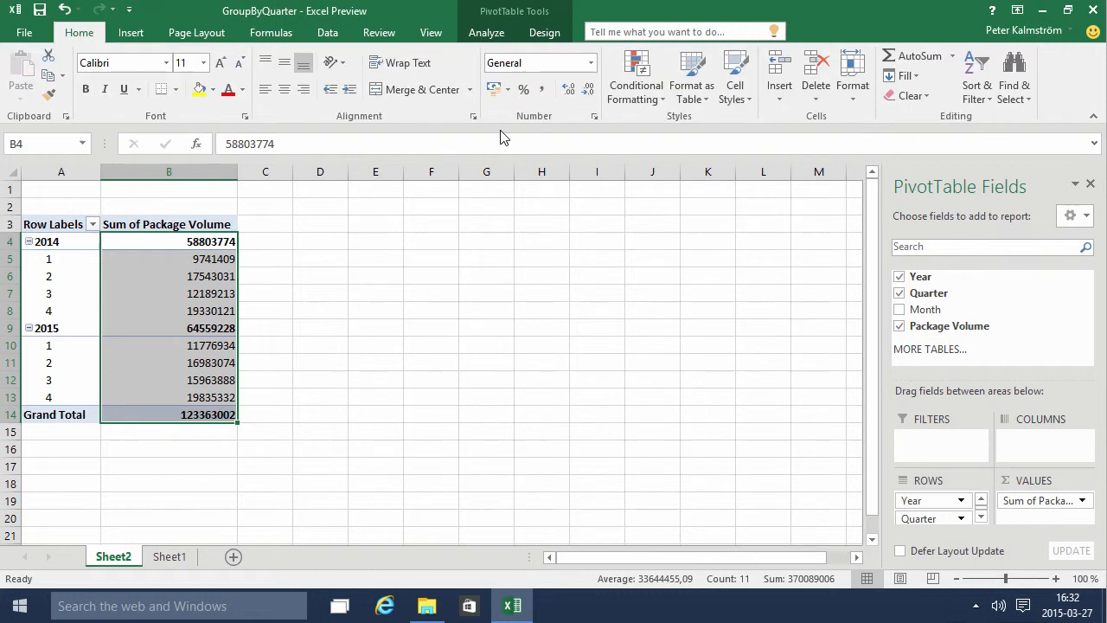
pyautogui.click(542, 93)
pyautogui.click(588, 89)
pyautogui.click(588, 89)
pyautogui.click(173, 311)
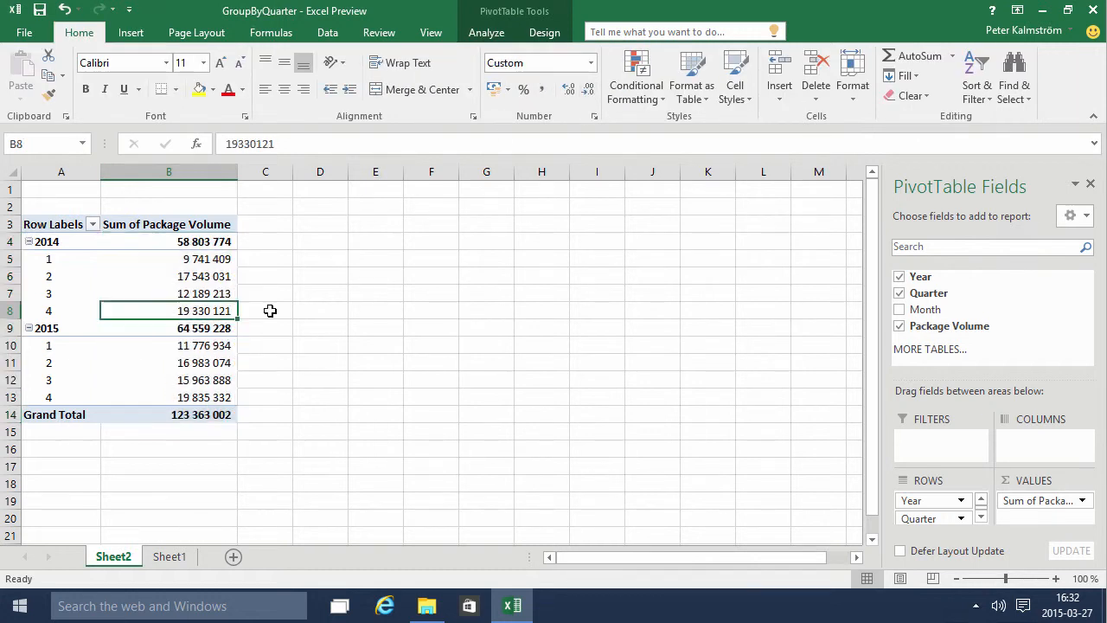
pyautogui.click(195, 275)
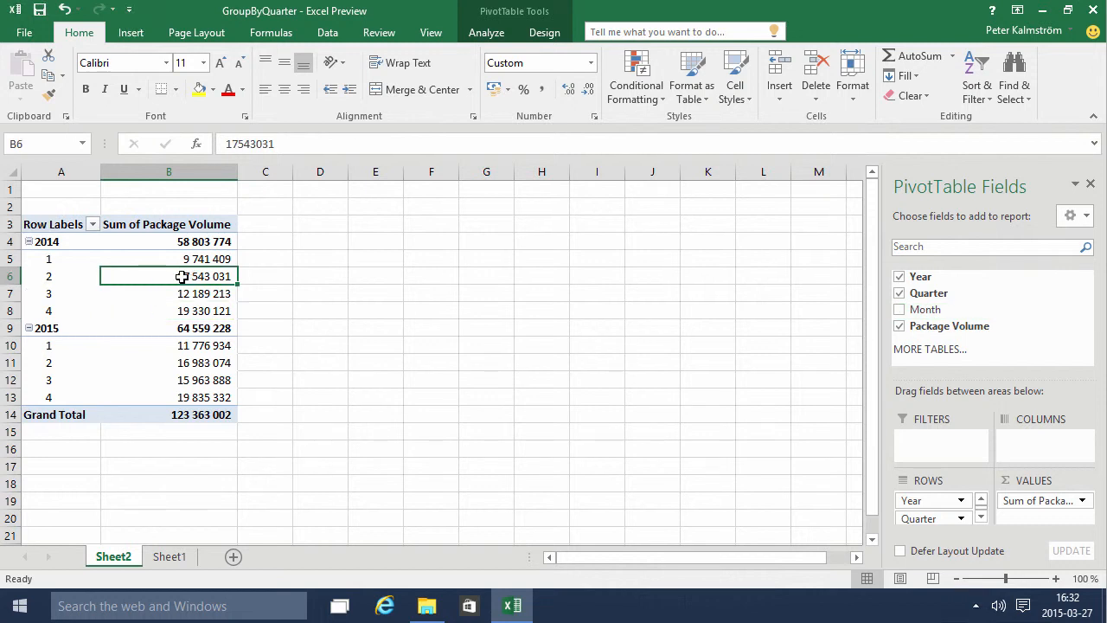
# Collapse the entire Year field in the pivot table so the quarters of both years are hidden.
pyautogui.rightClick(39, 241)
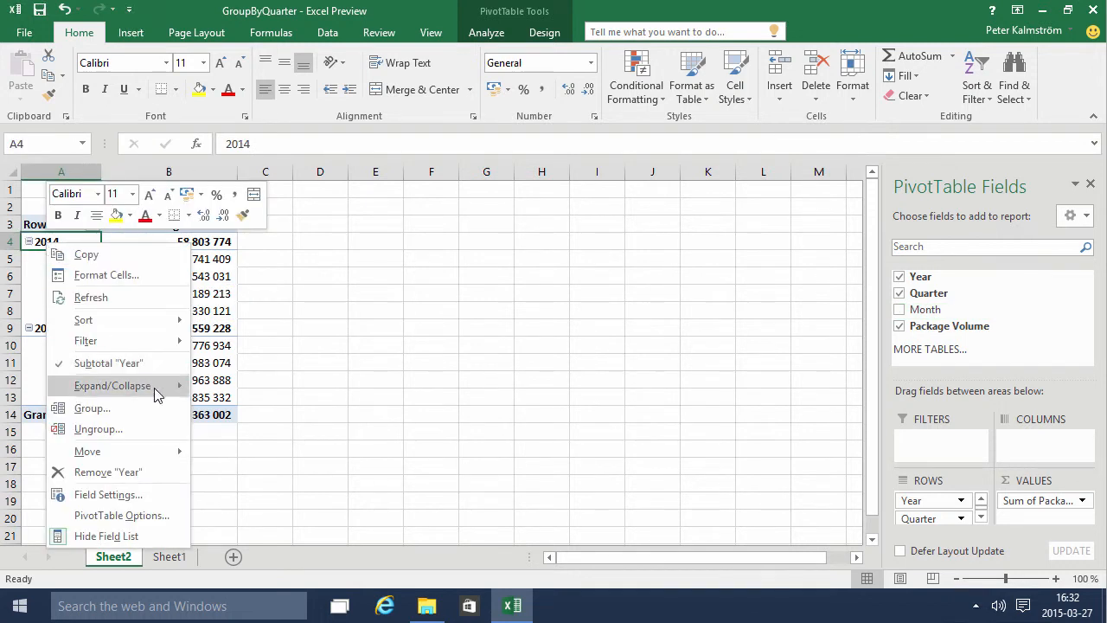
pyautogui.moveTo(155, 388)
pyautogui.click(275, 450)
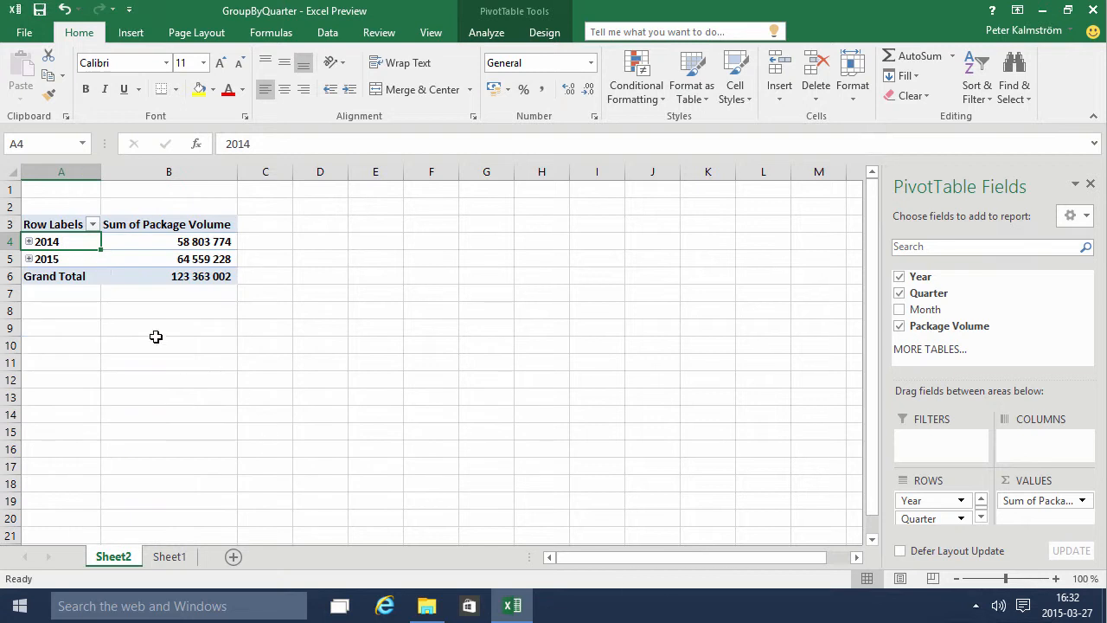
# Insert a Clustered Bar pivot chart based on the pivot table.
pyautogui.click(135, 263)
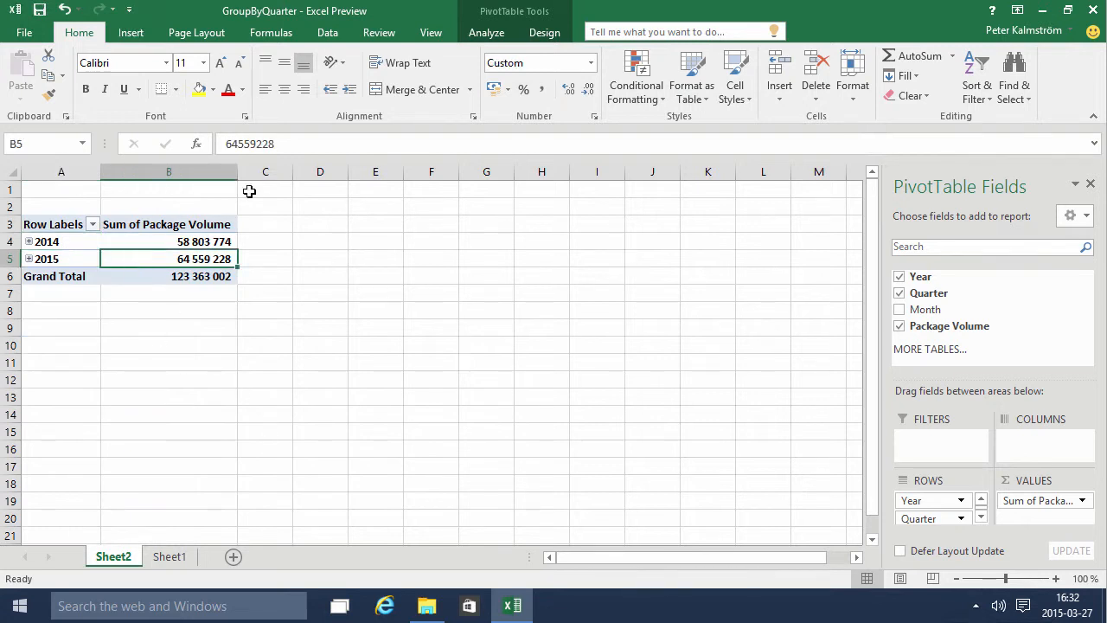
pyautogui.click(483, 36)
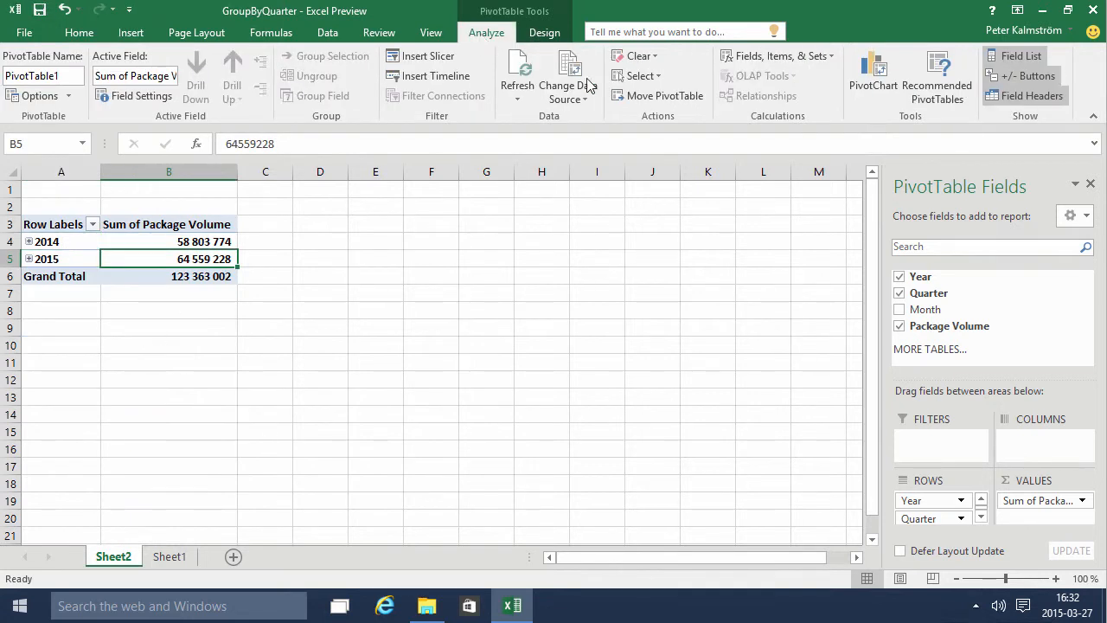
pyautogui.click(880, 76)
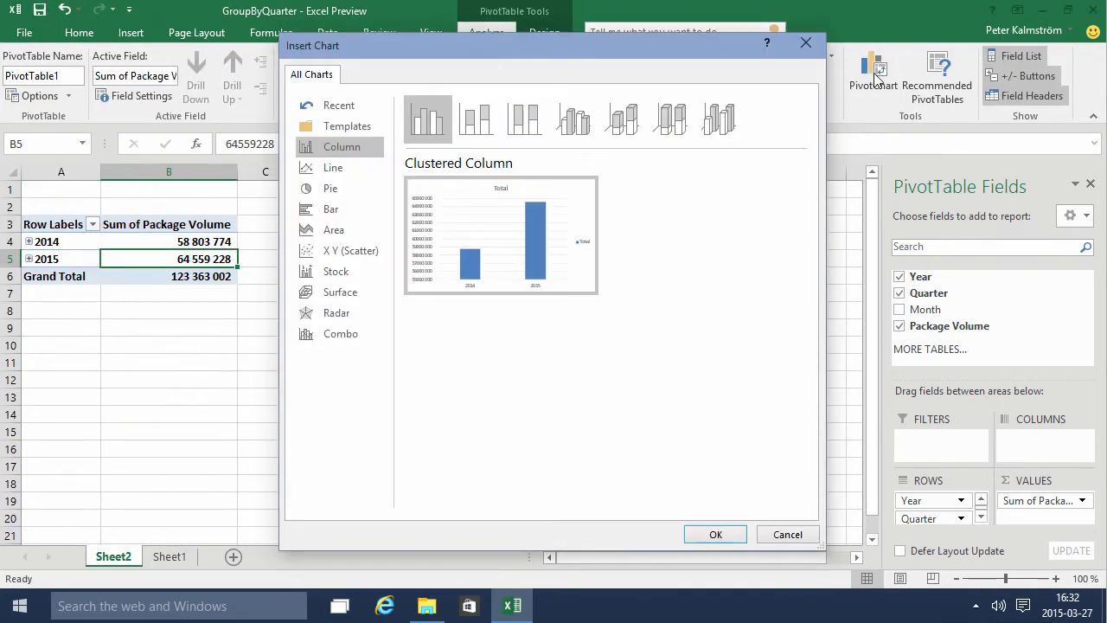
pyautogui.click(331, 211)
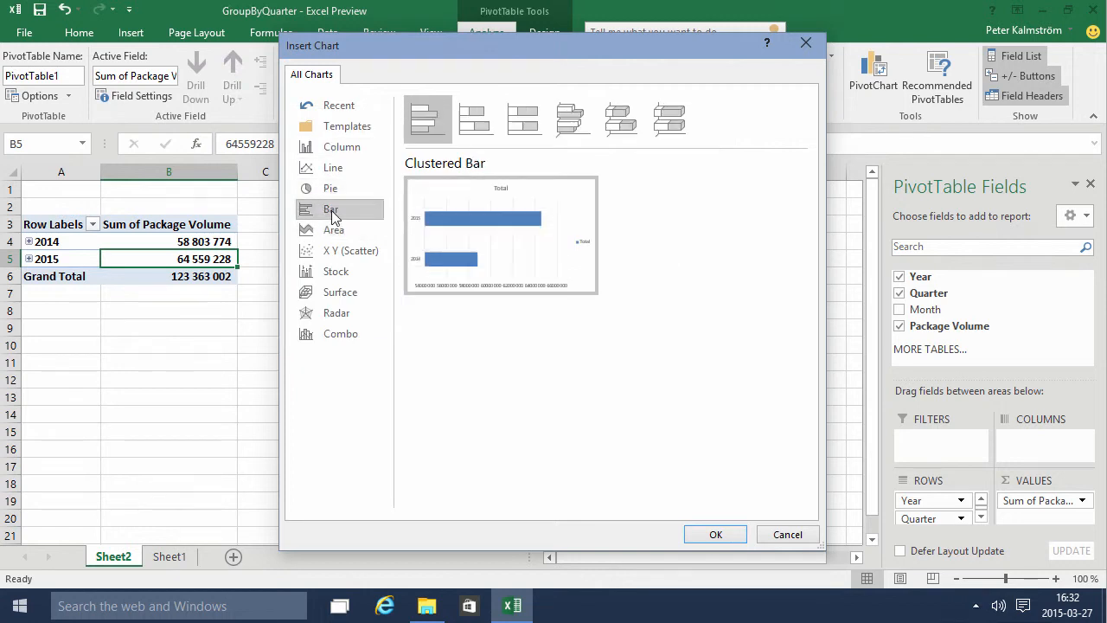
pyautogui.click(716, 534)
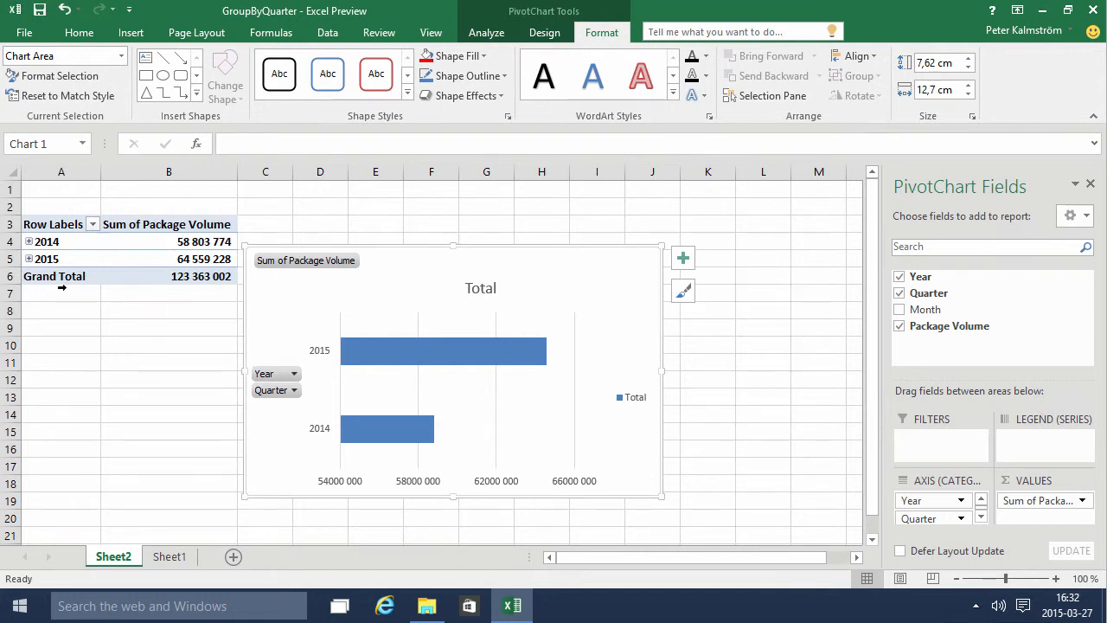
# Expand 2014 in the pivot table to view its quarters in the chart, and collapse it again.
pyautogui.click(28, 241)
pyautogui.click(31, 243)
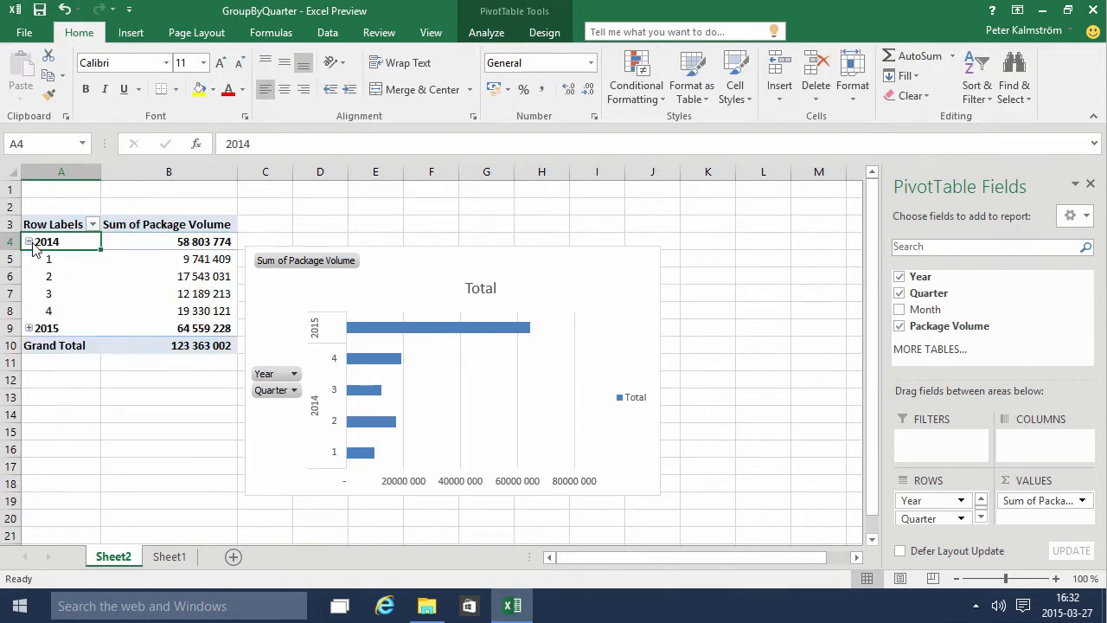
pyautogui.click(29, 242)
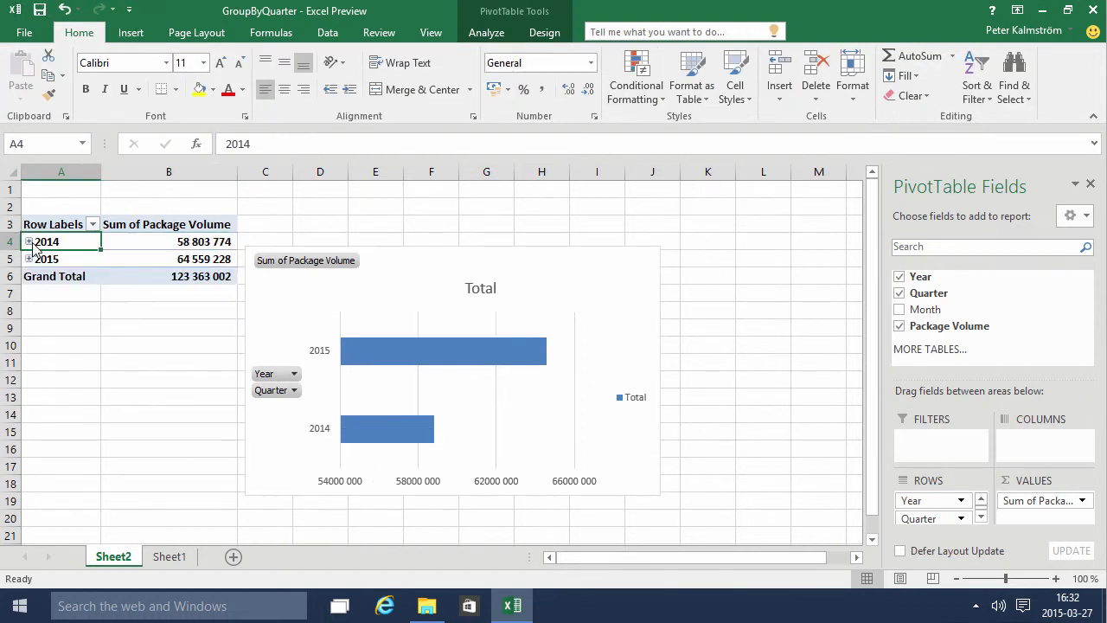
# Expand 2015 from the pivot chart's vertical axis to view its quarters, and collapse it again.
pyautogui.rightClick(316, 357)
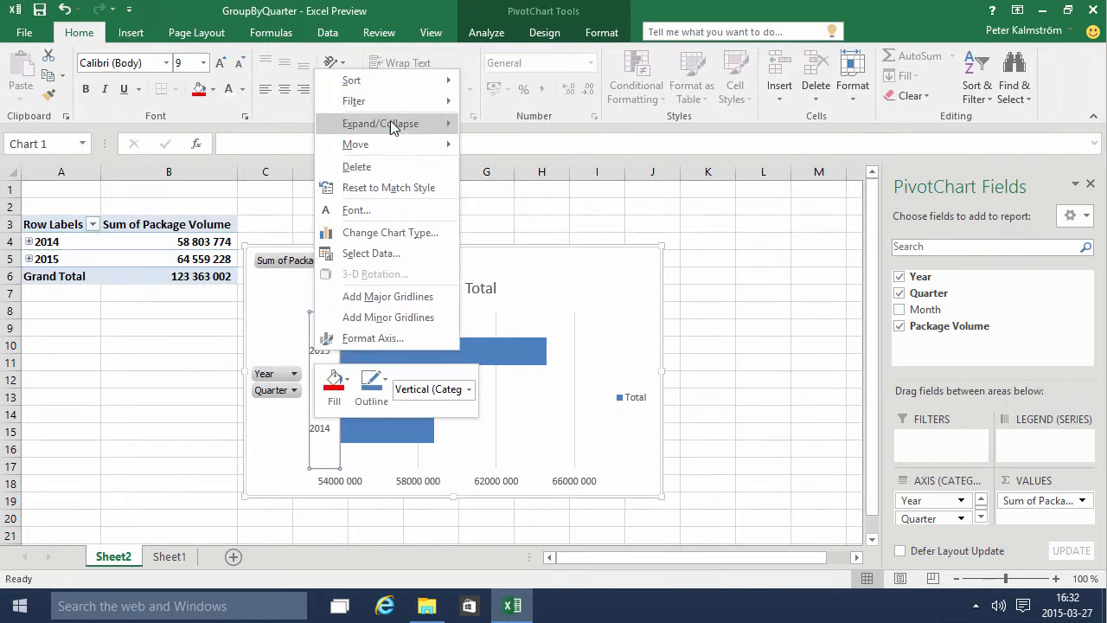
pyautogui.moveTo(390, 124)
pyautogui.click(482, 128)
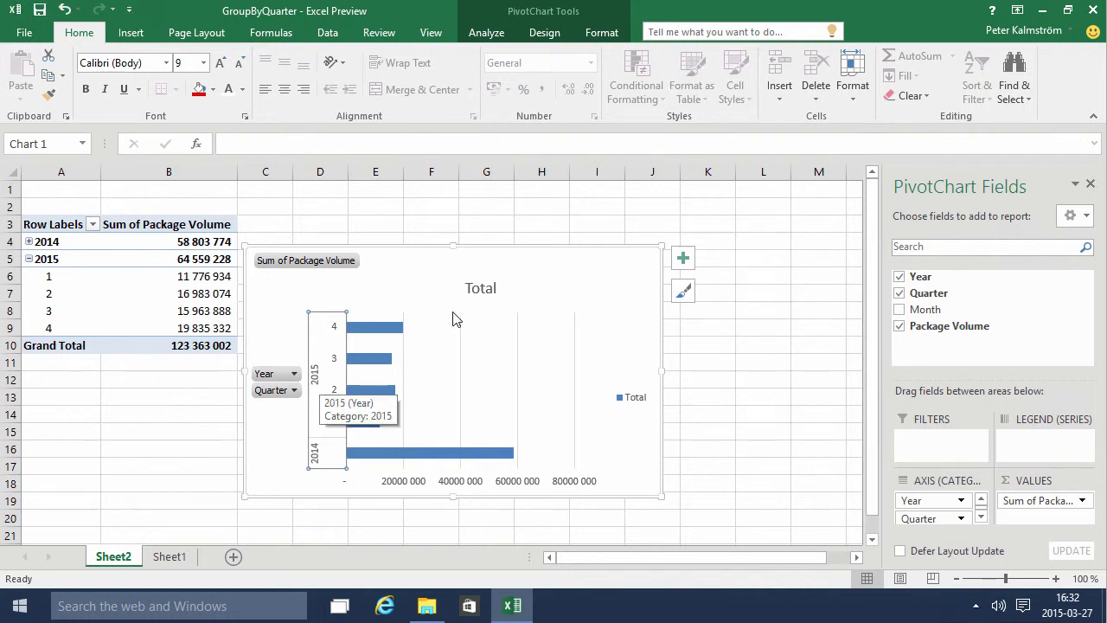
pyautogui.rightClick(317, 381)
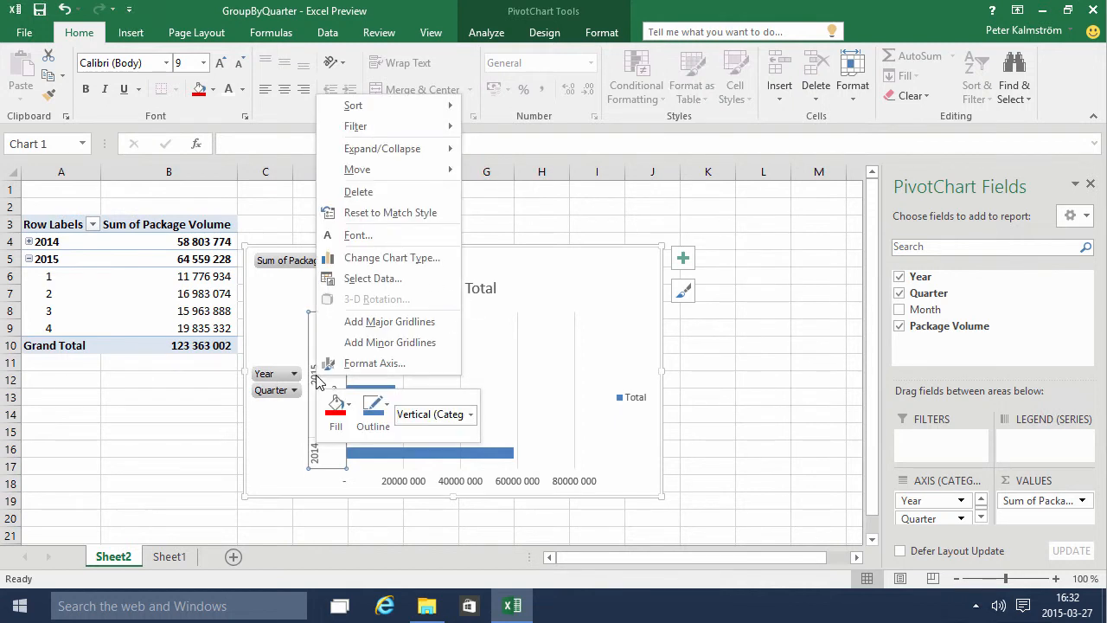
pyautogui.moveTo(401, 153)
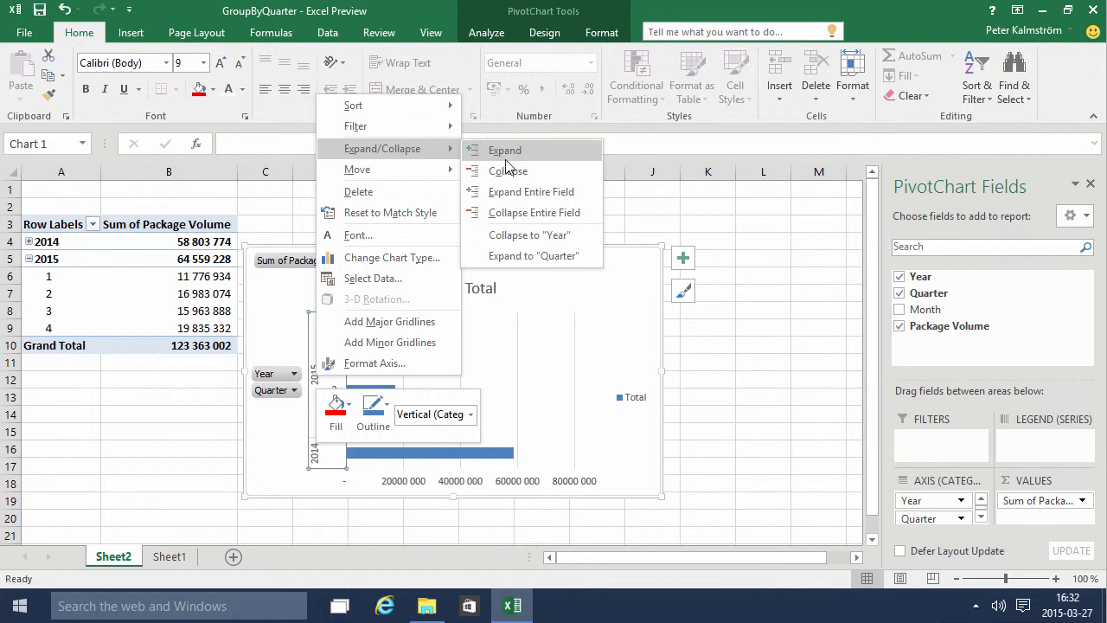
pyautogui.click(512, 172)
# Move the pivot chart to a new sheet of its own and return to Sheet1.
pyautogui.click(420, 268)
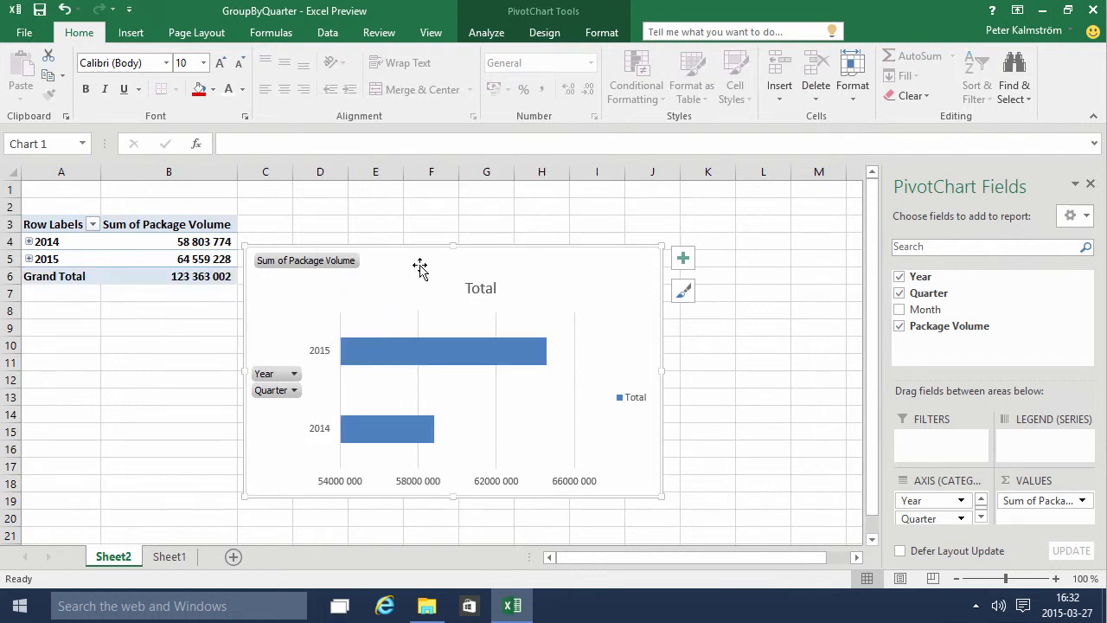
pyautogui.click(487, 39)
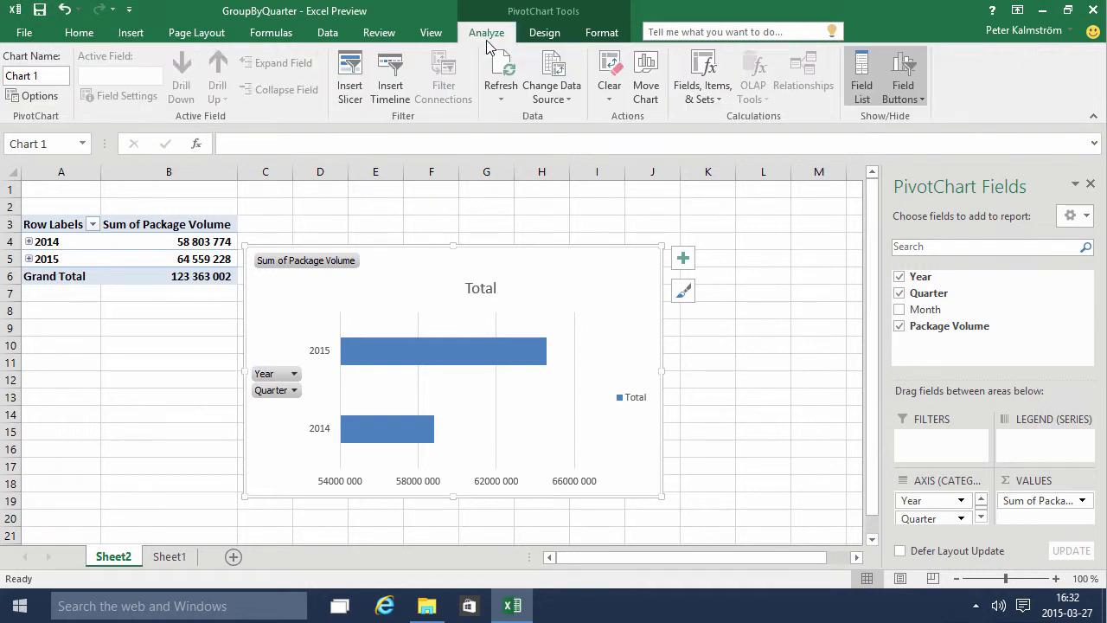
pyautogui.click(545, 32)
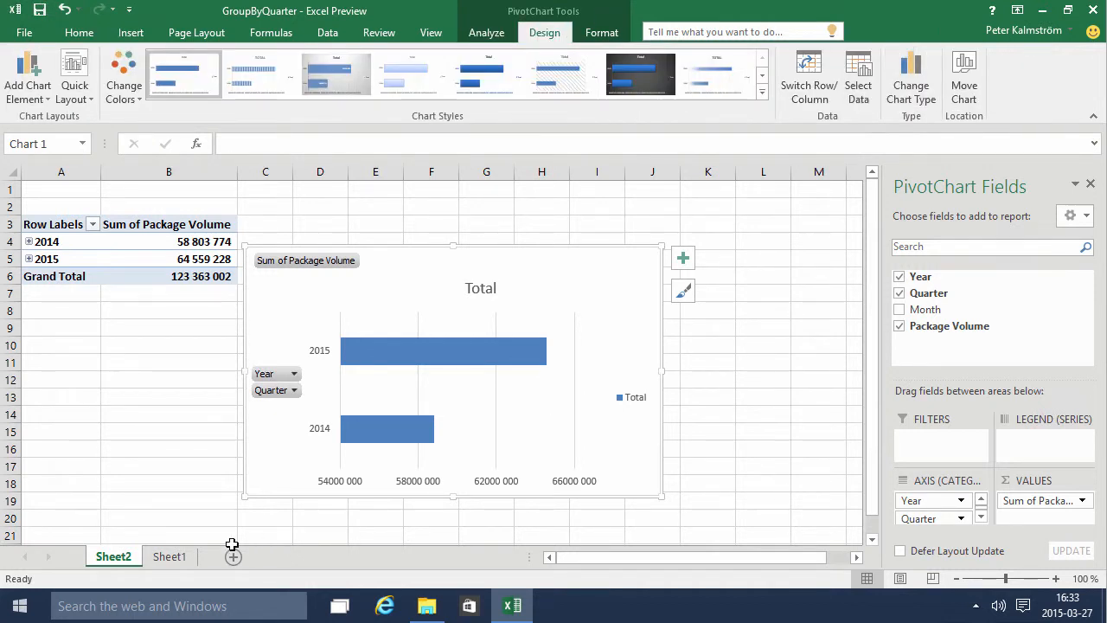
pyautogui.click(967, 80)
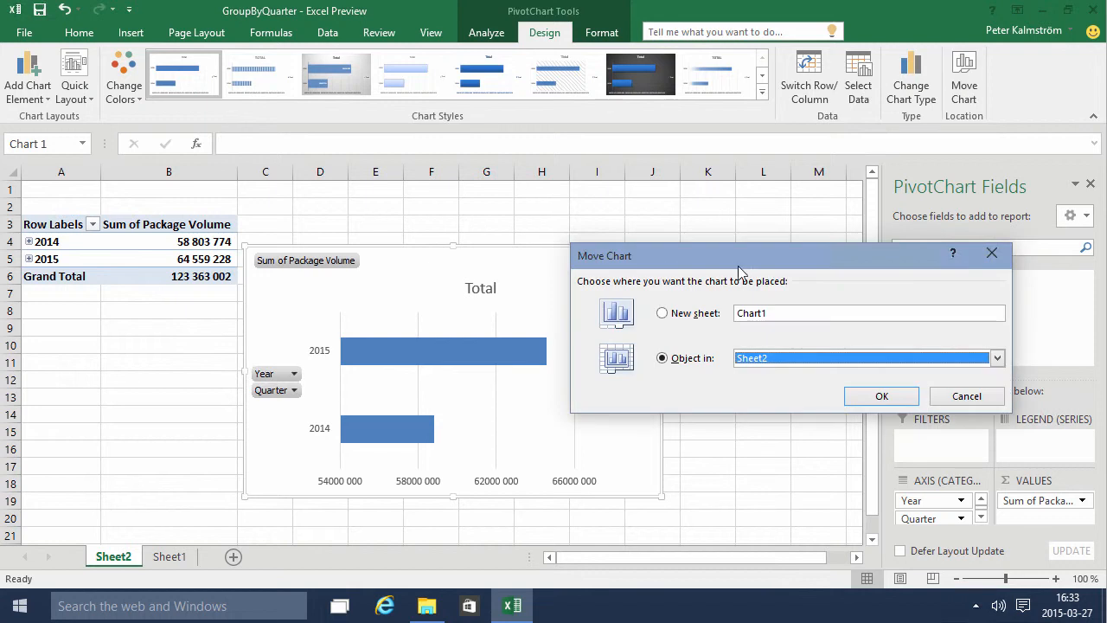
pyautogui.click(675, 322)
pyautogui.click(880, 397)
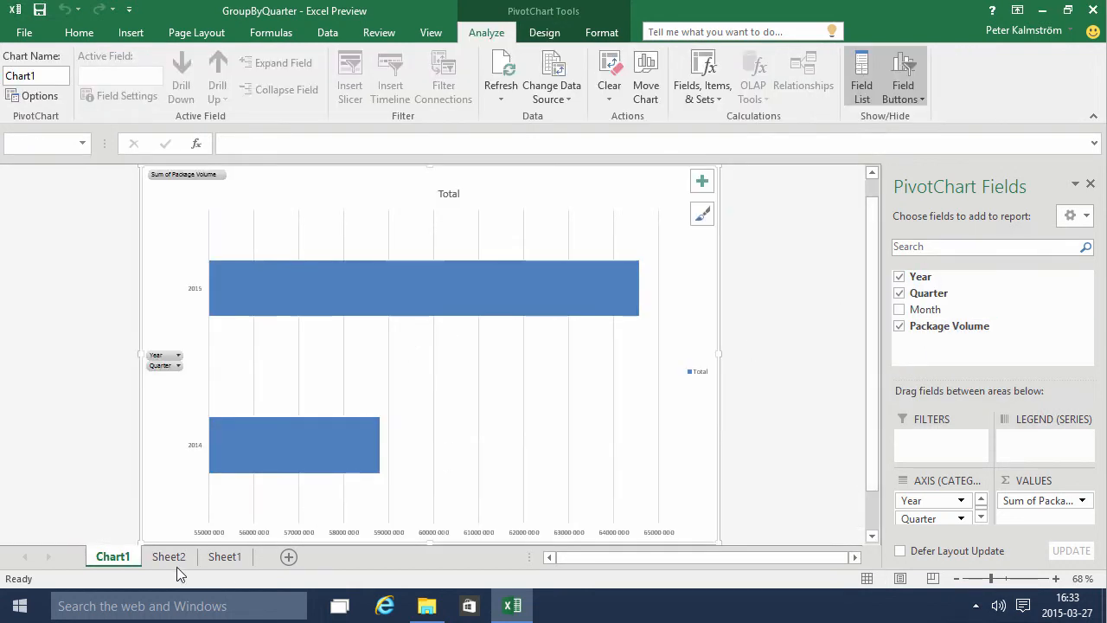
pyautogui.click(240, 559)
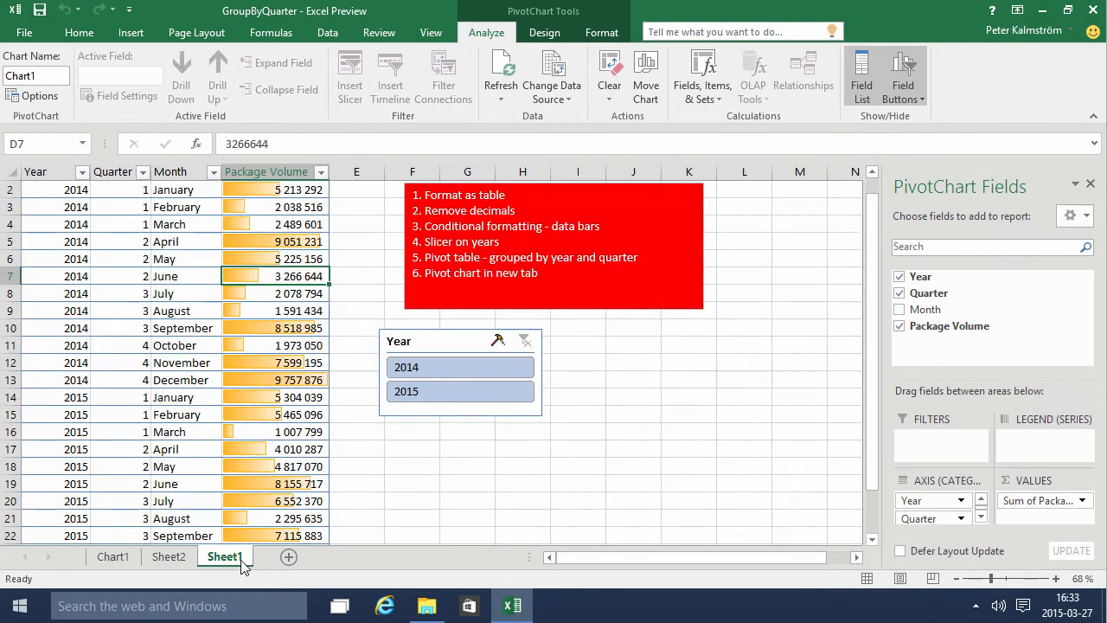